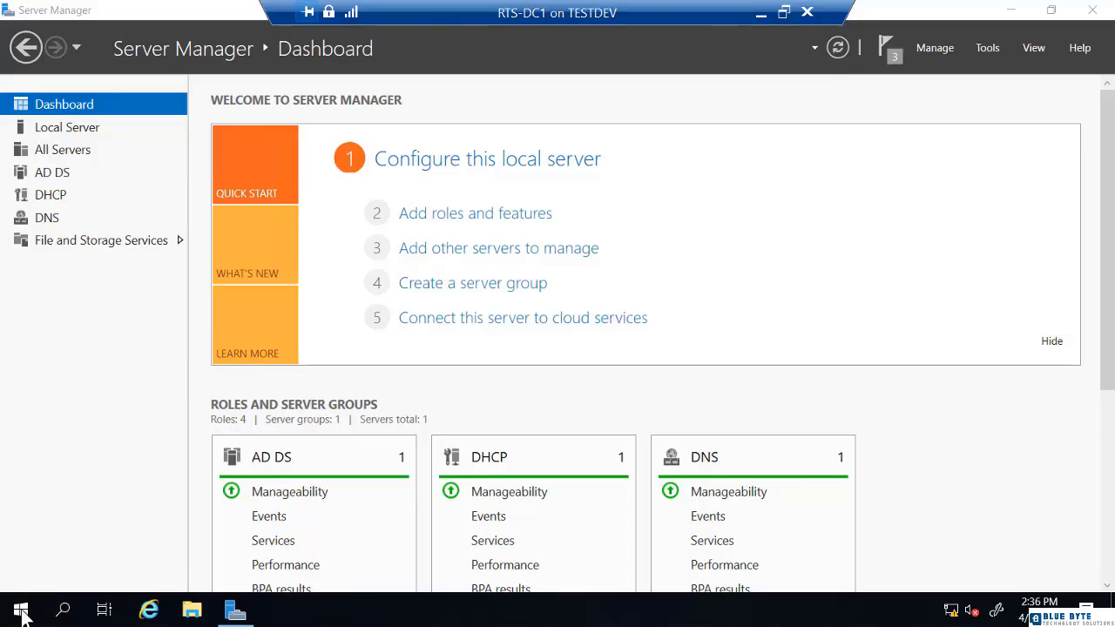
# Shut down the RTS-DC1 server, keeping the default Other (Unplanned) reason.
pyautogui.rightClick(21, 609)
pyautogui.moveTo(83, 554)
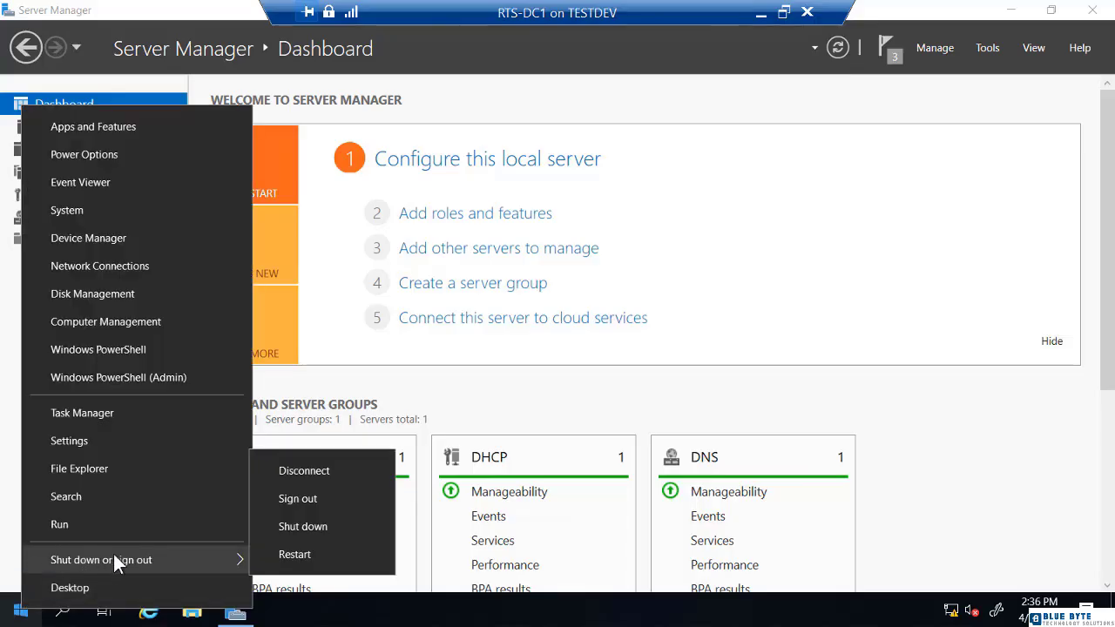
pyautogui.click(307, 525)
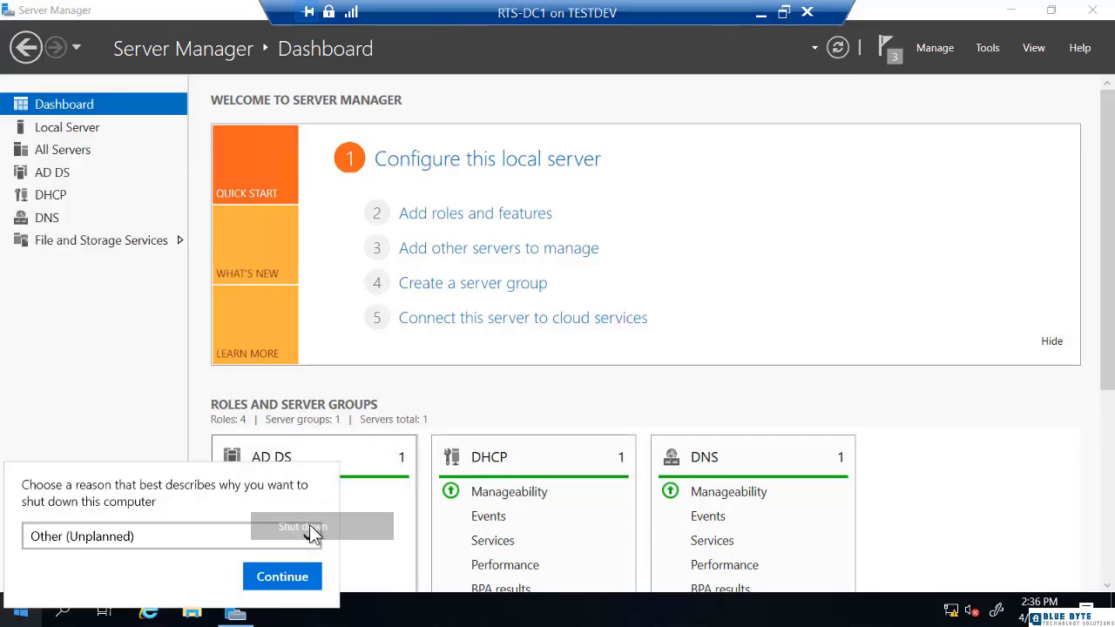
pyautogui.click(302, 582)
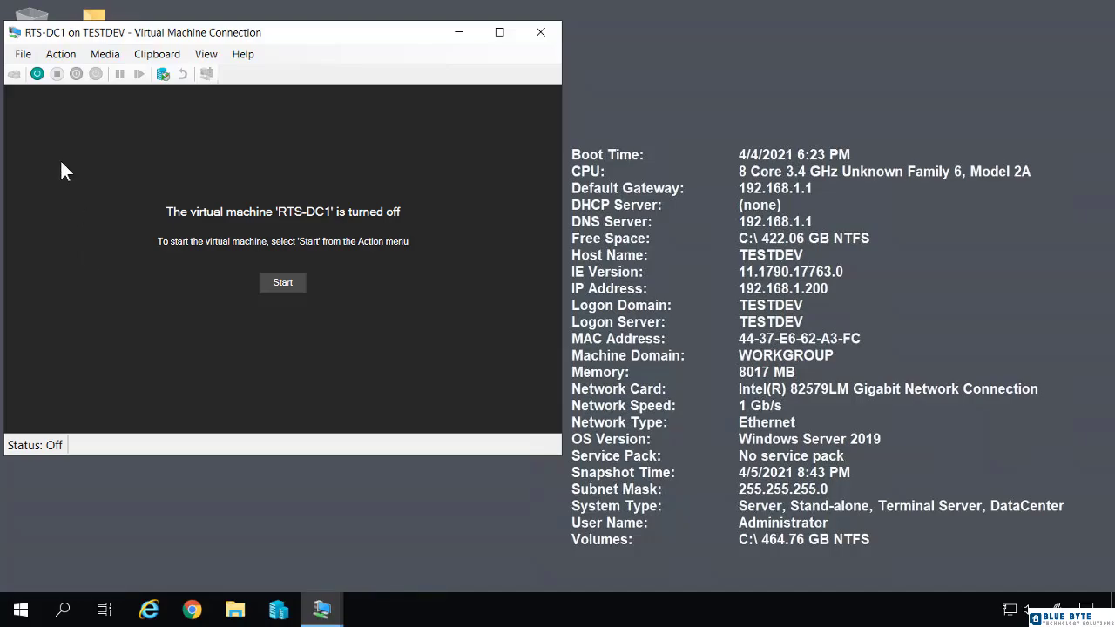
# In RTS-DC1's settings, add a new SCSI controller with a hard drive and start a new virtual hard disk.
pyautogui.click(22, 54)
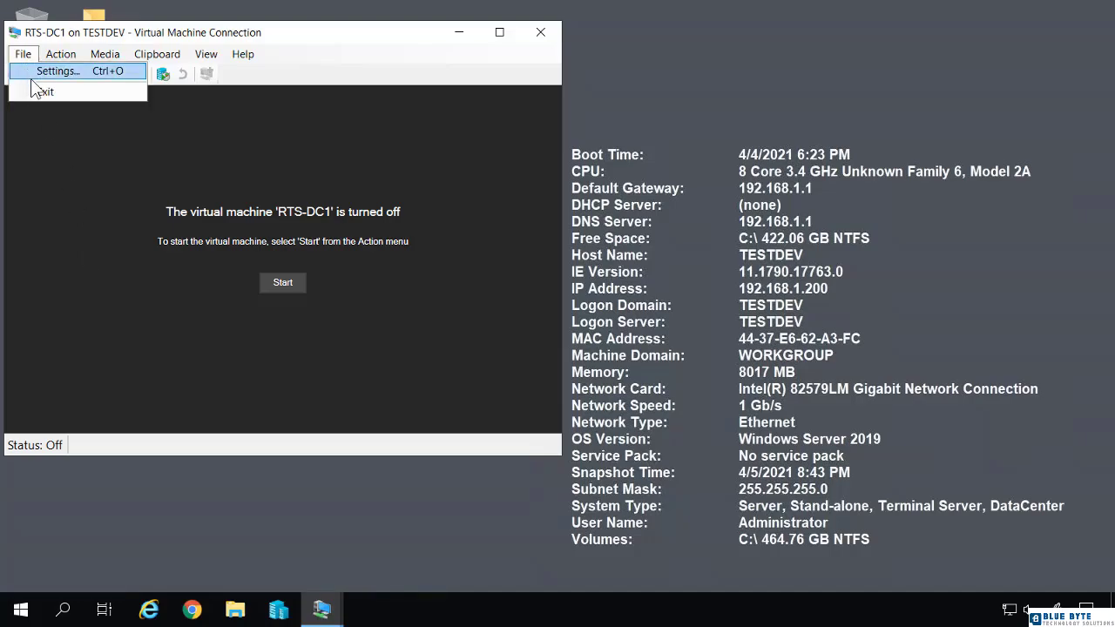
pyautogui.click(37, 76)
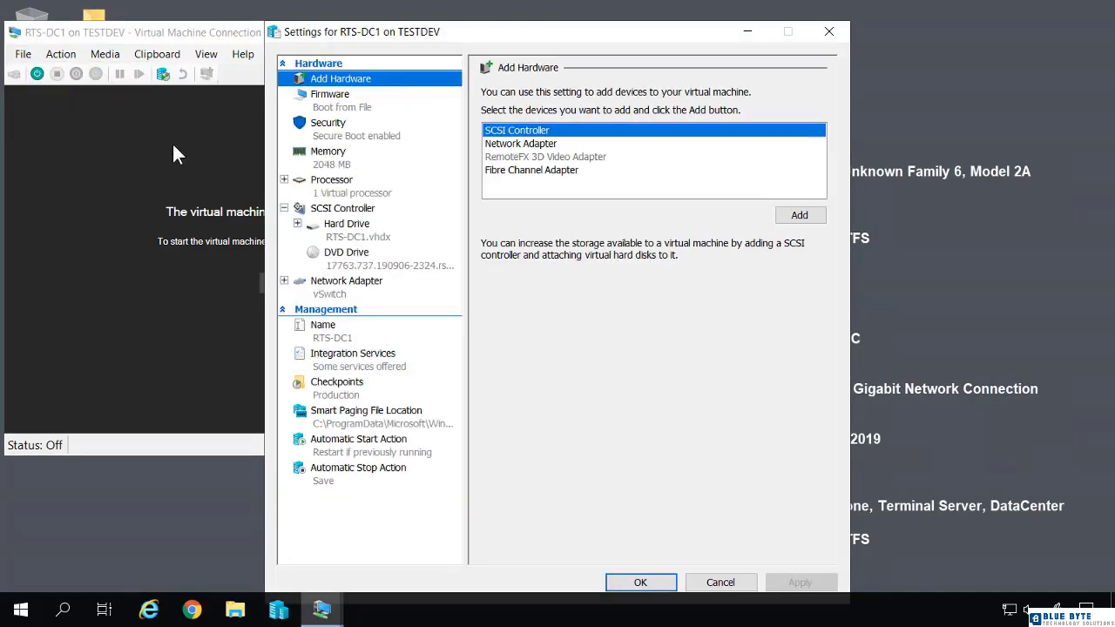
pyautogui.click(340, 244)
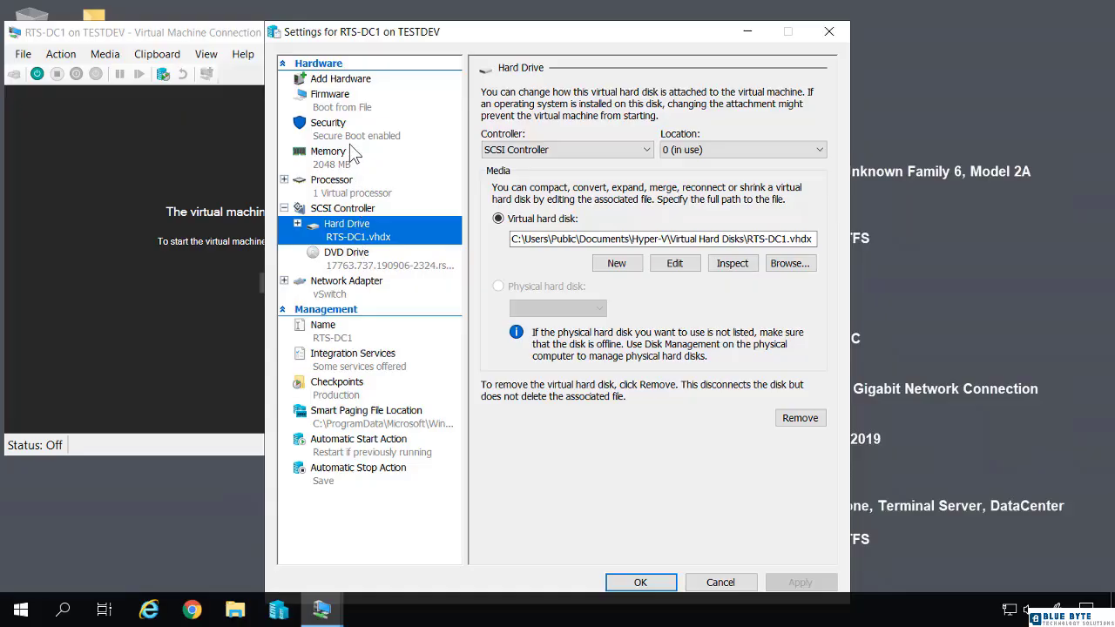
pyautogui.click(357, 80)
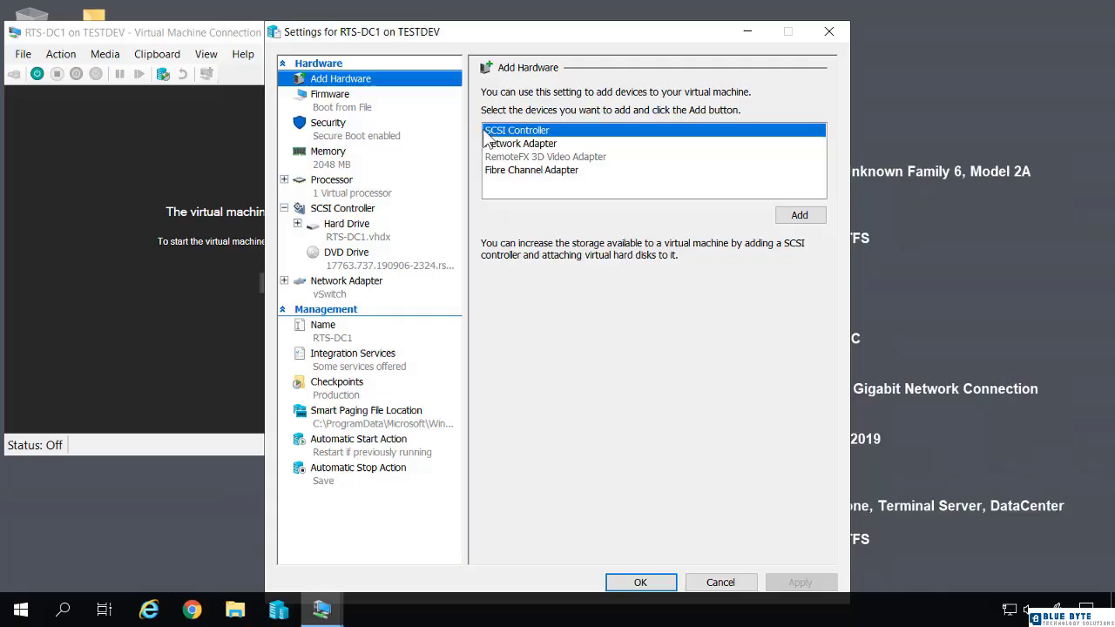
pyautogui.click(800, 216)
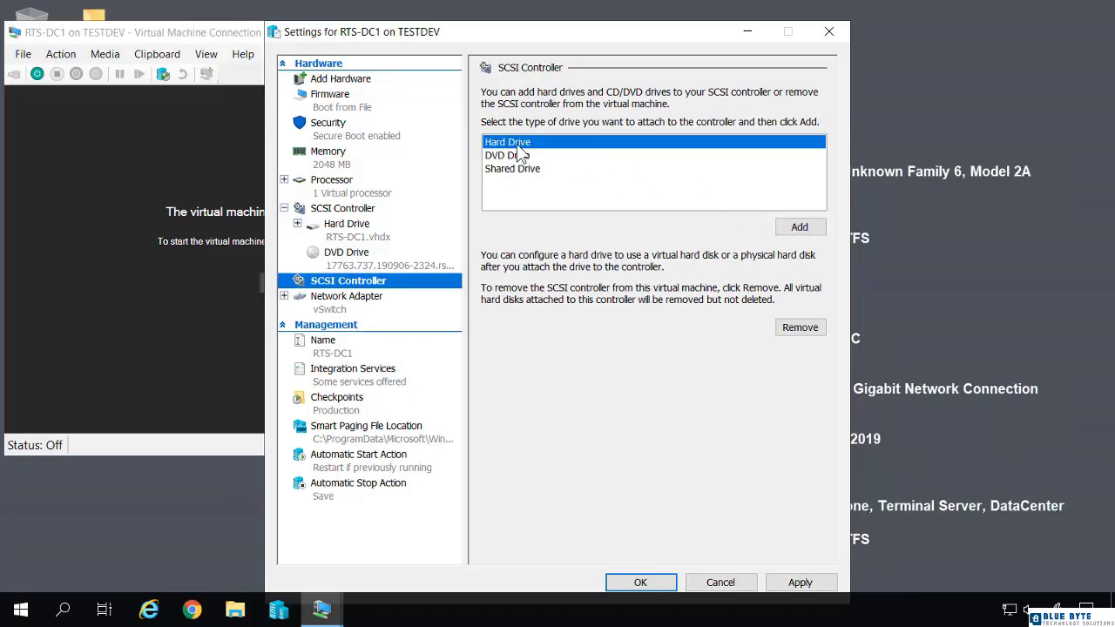
pyautogui.click(799, 226)
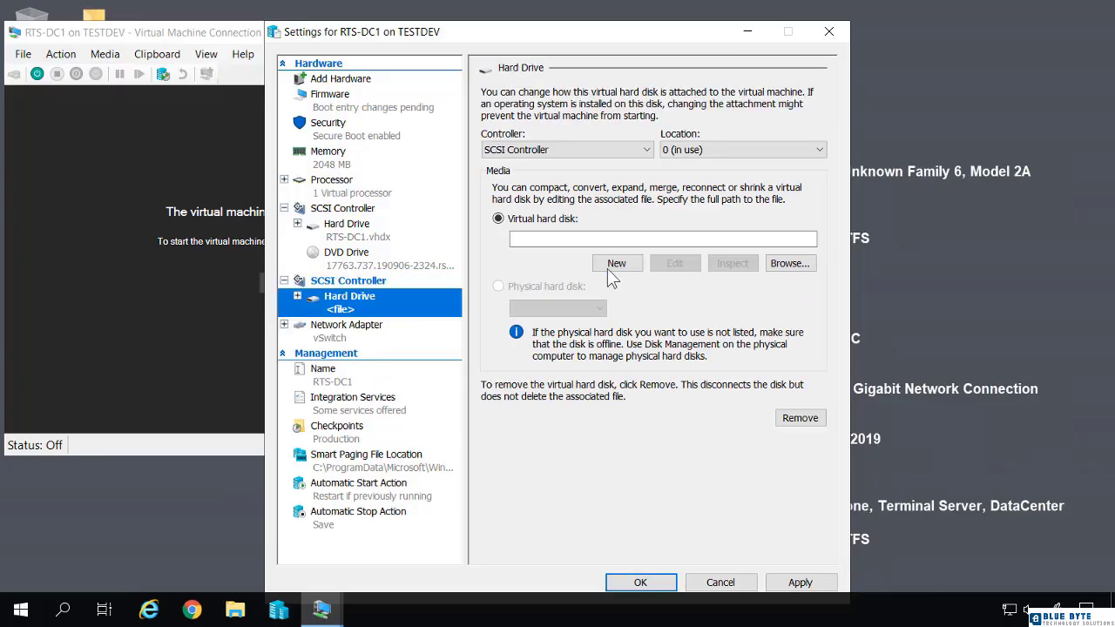
pyautogui.click(613, 266)
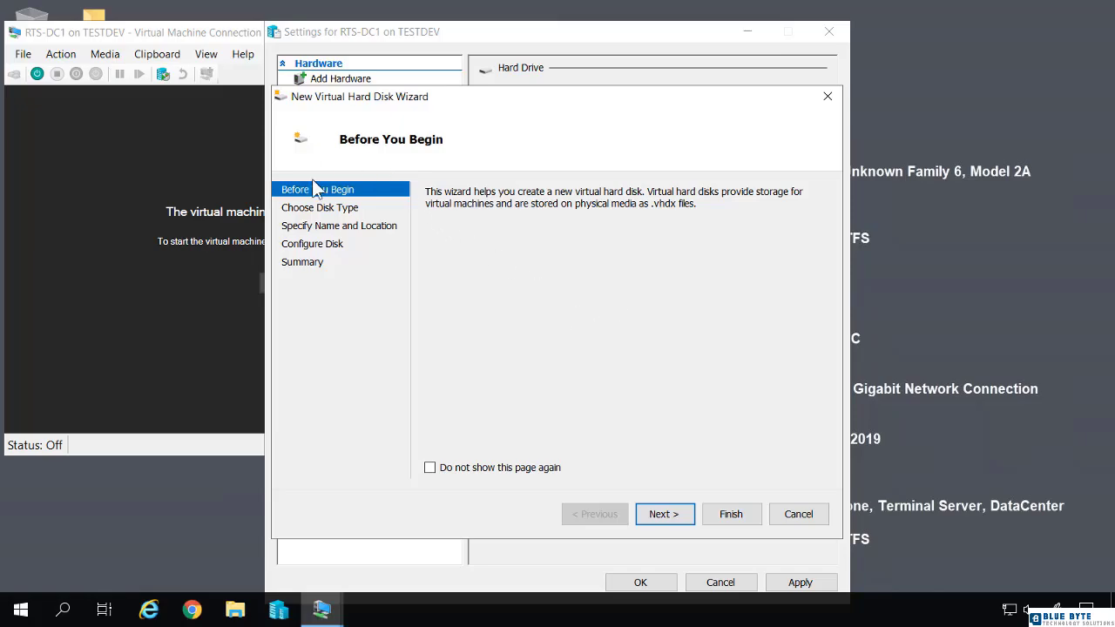
# Create a dynamically expanding 127 GB virtual hard disk named disk01.vhdx.
pyautogui.click(661, 514)
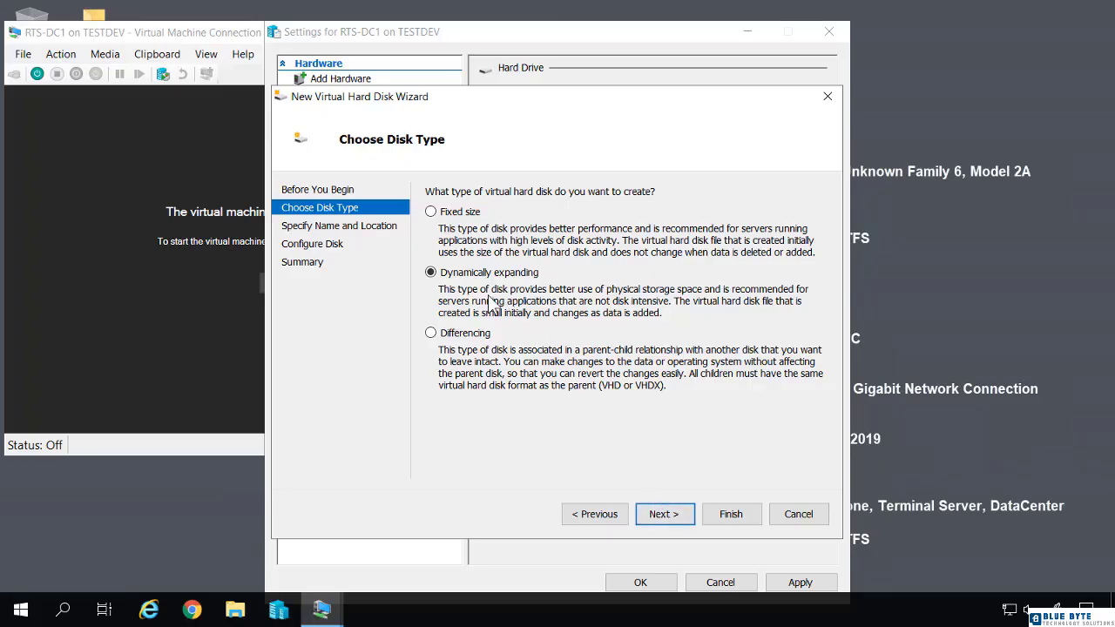
pyautogui.click(662, 513)
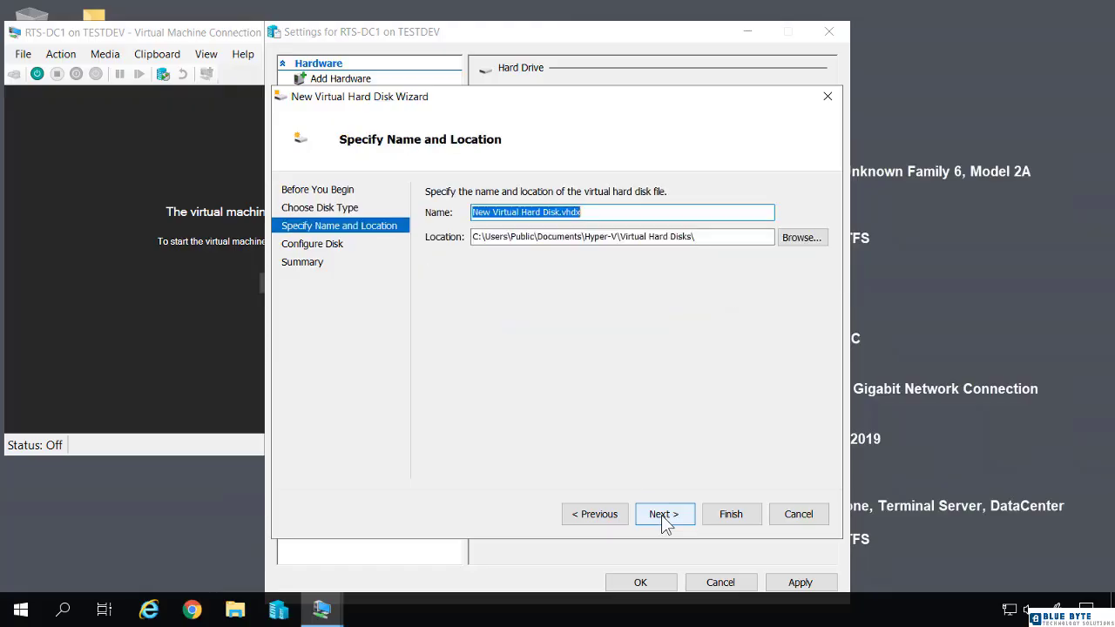
pyautogui.write('disk')
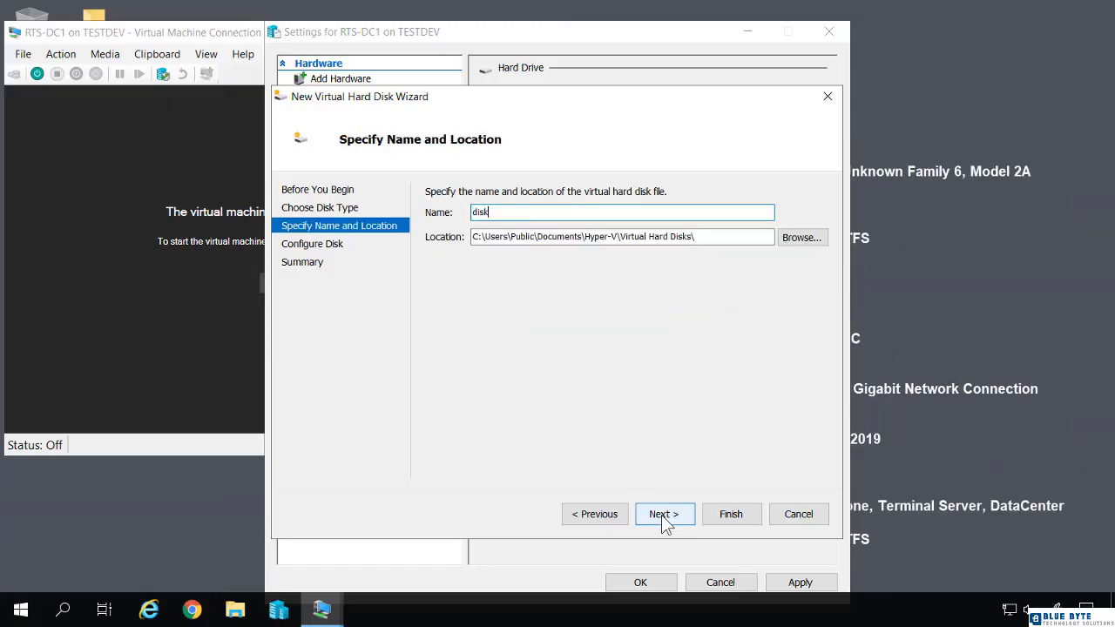
pyautogui.write('01')
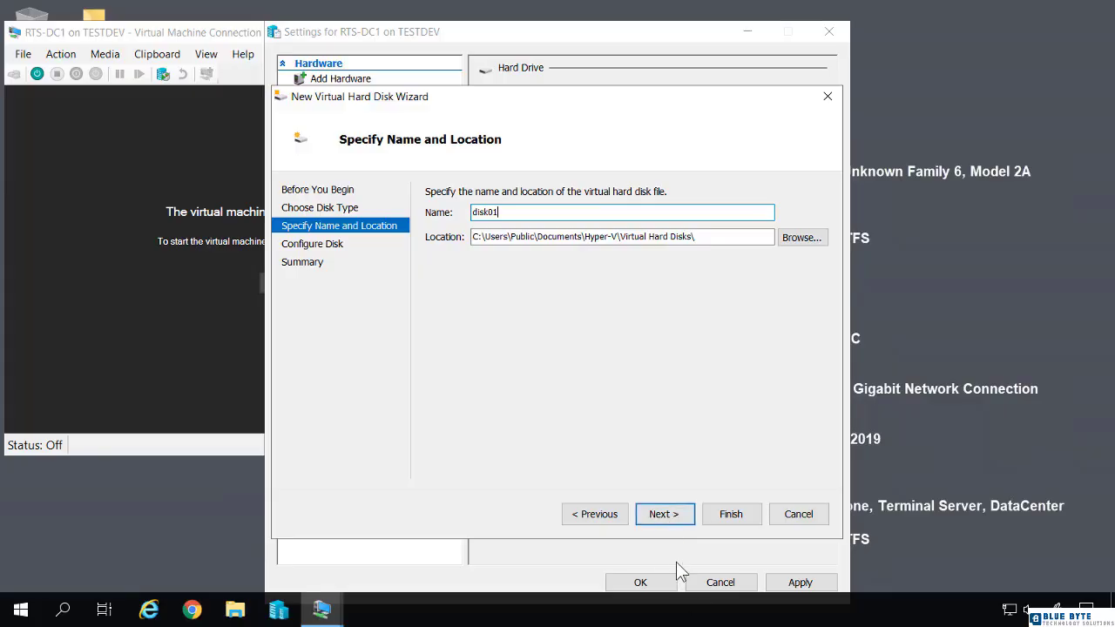
pyautogui.click(662, 522)
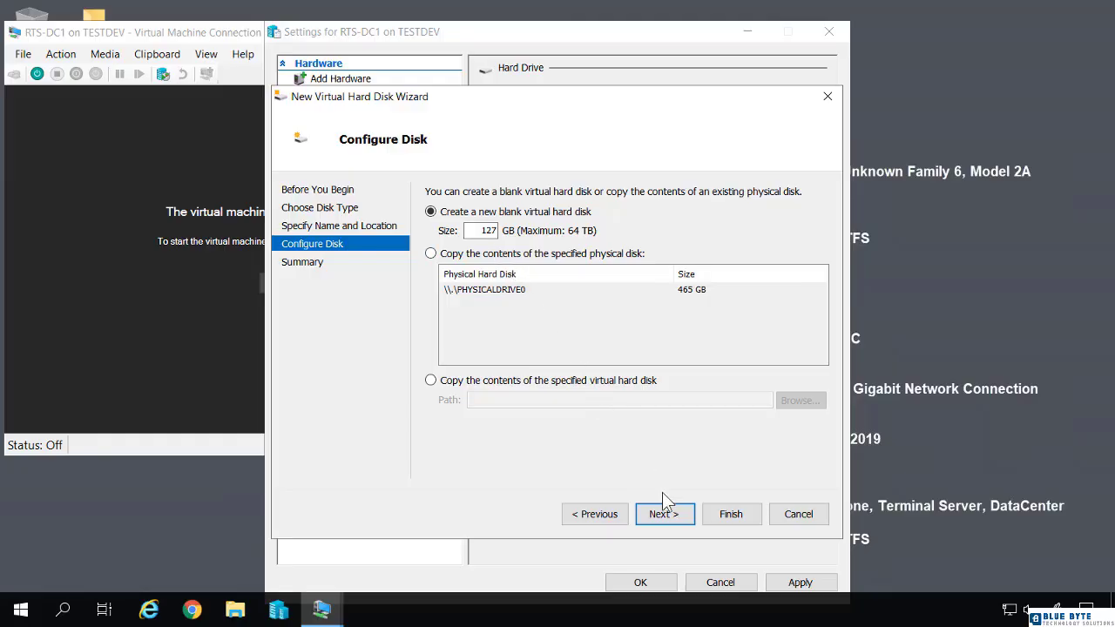
pyautogui.click(664, 514)
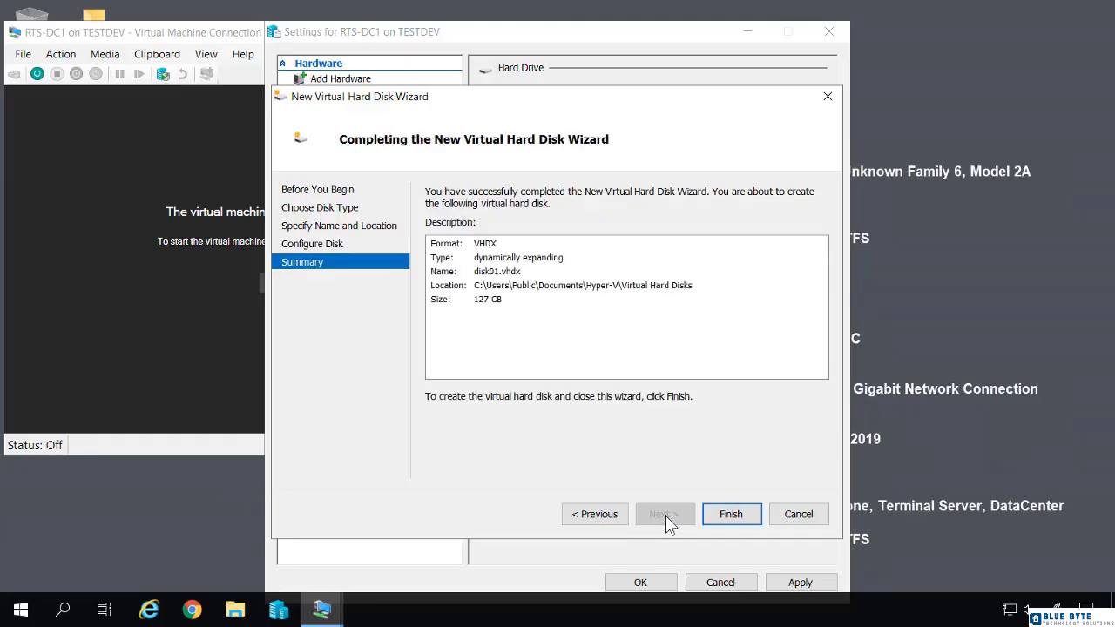
pyautogui.click(733, 514)
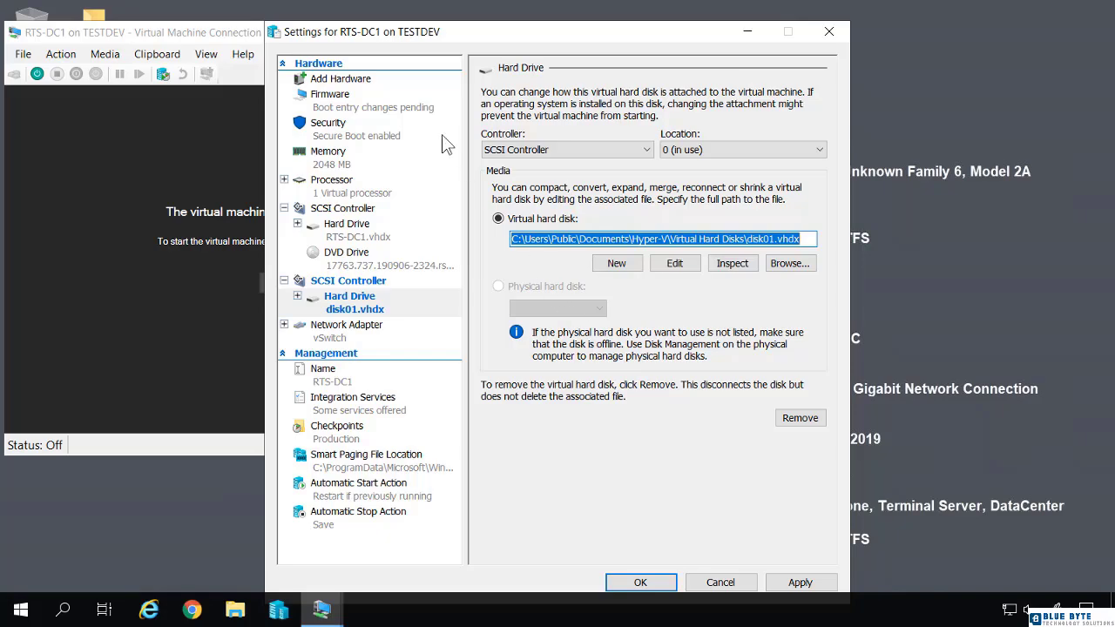
# Add a third SCSI controller with a hard drive and start another new virtual hard disk.
pyautogui.click(349, 79)
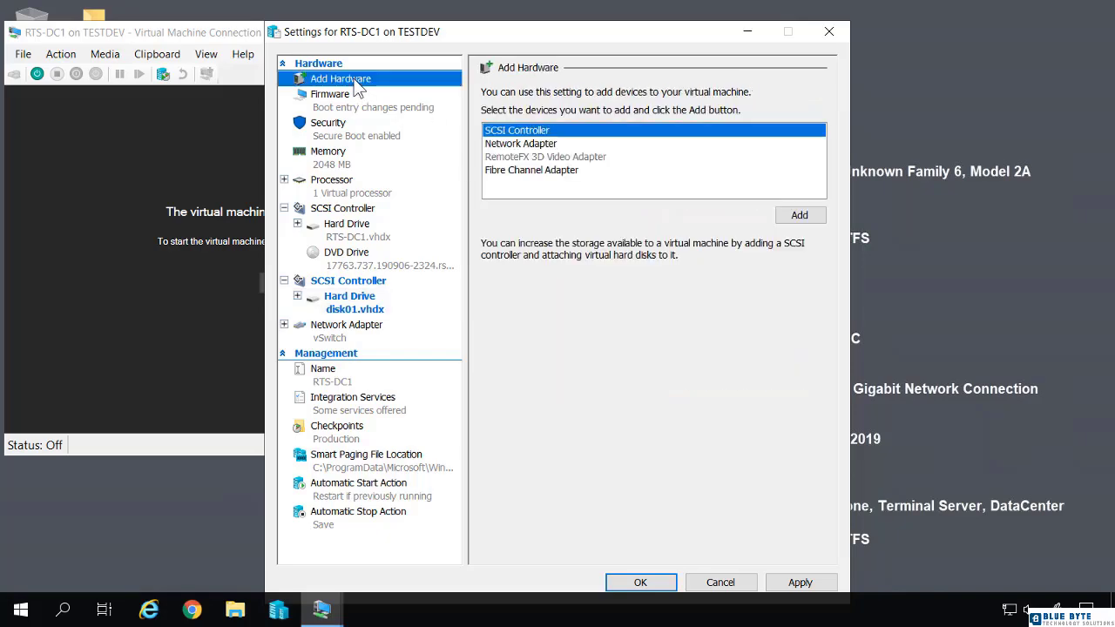
pyautogui.click(810, 215)
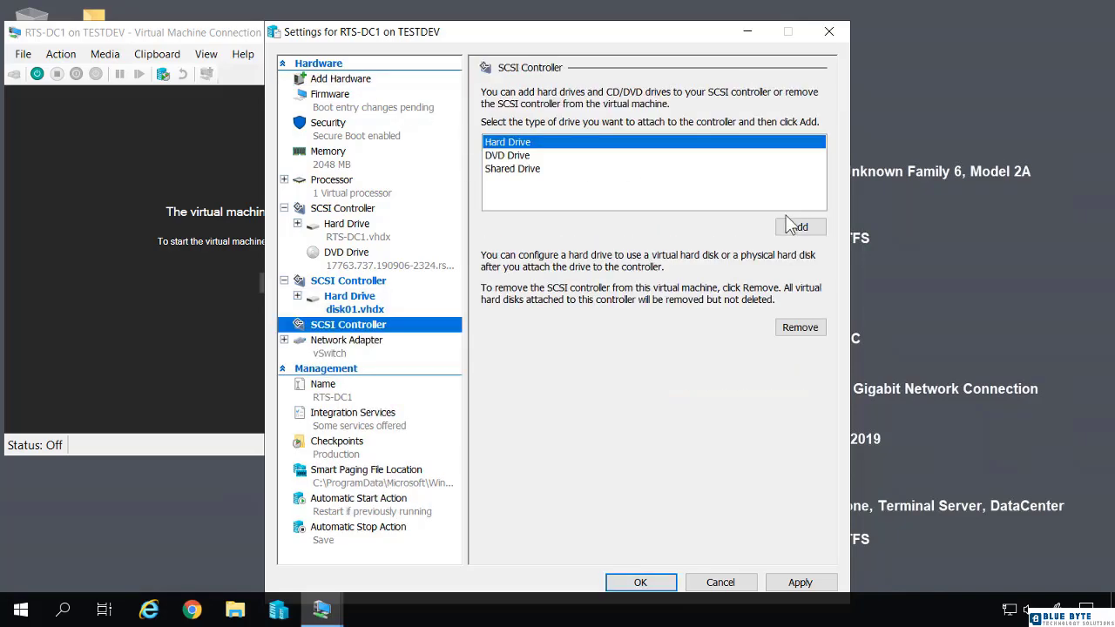
pyautogui.click(794, 228)
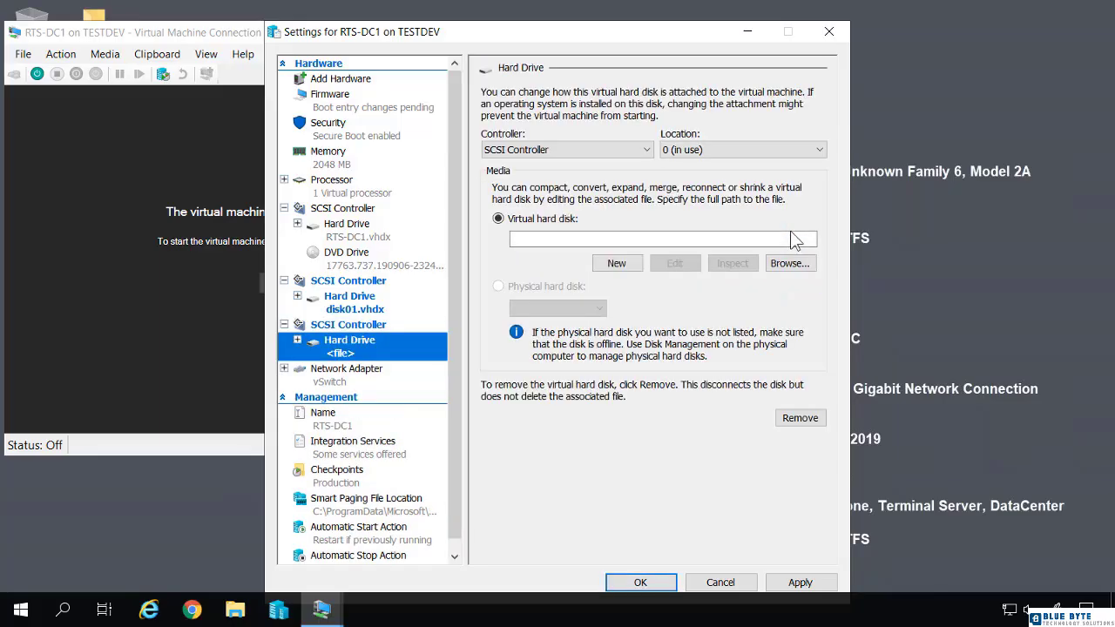
pyautogui.click(617, 263)
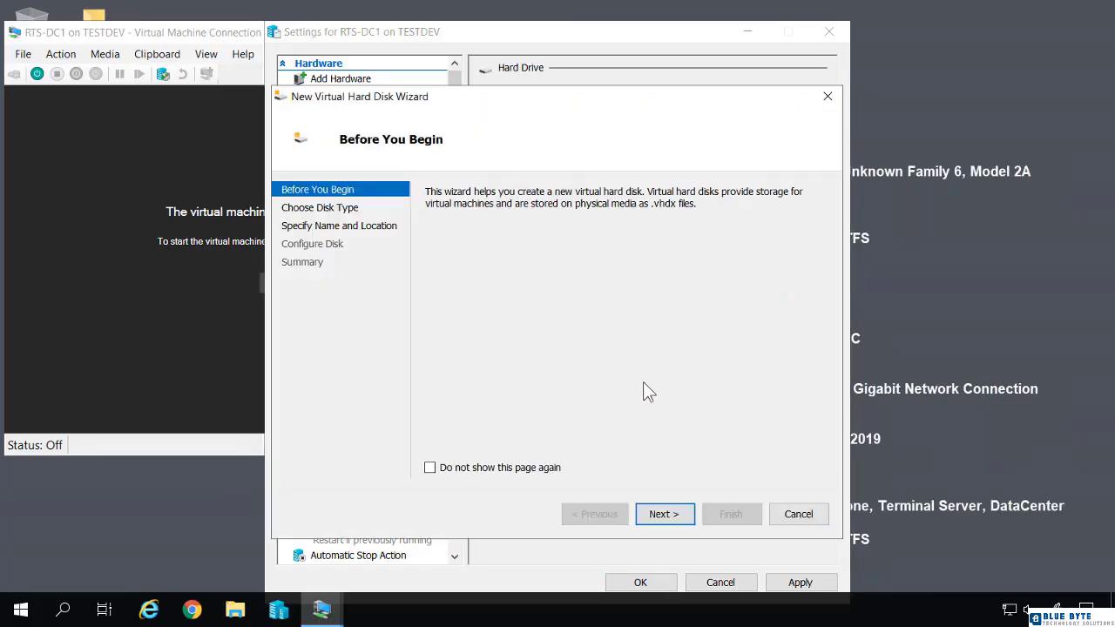
# Create dynamically expanding 127 GB disk02.vhdx, then save the VM settings with OK.
pyautogui.click(664, 515)
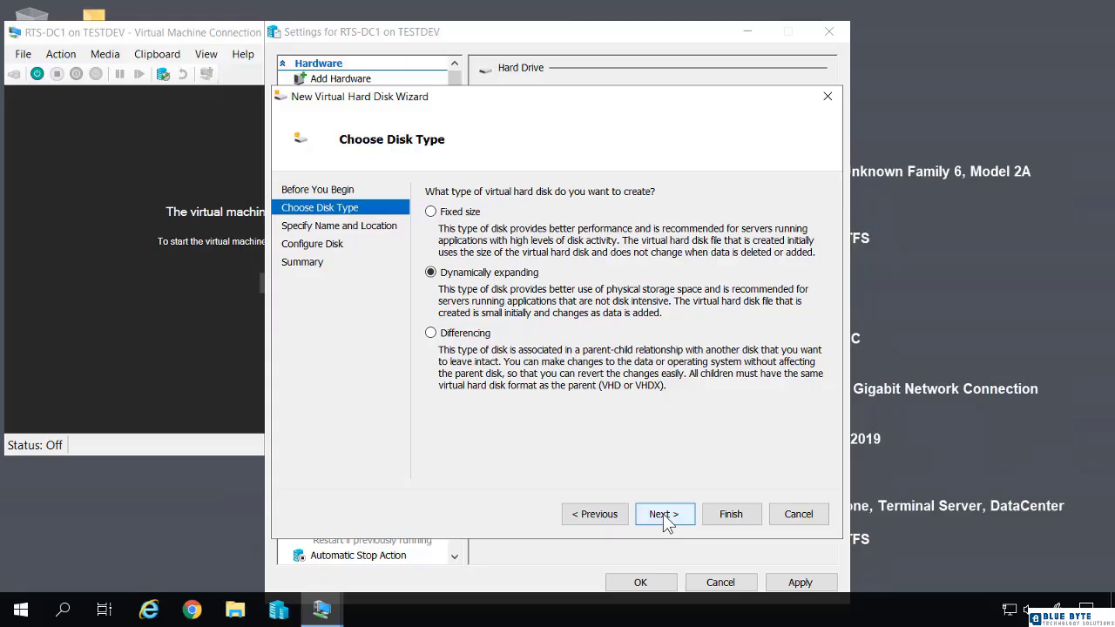
pyautogui.click(664, 515)
pyautogui.write('di')
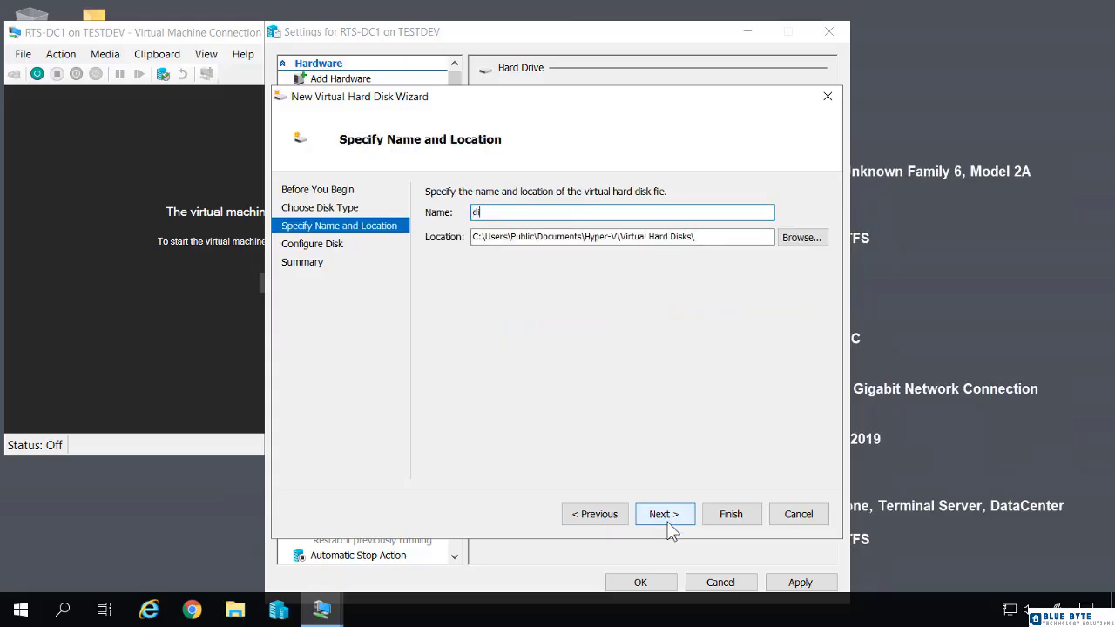
pyautogui.write('sk02')
pyautogui.click(658, 513)
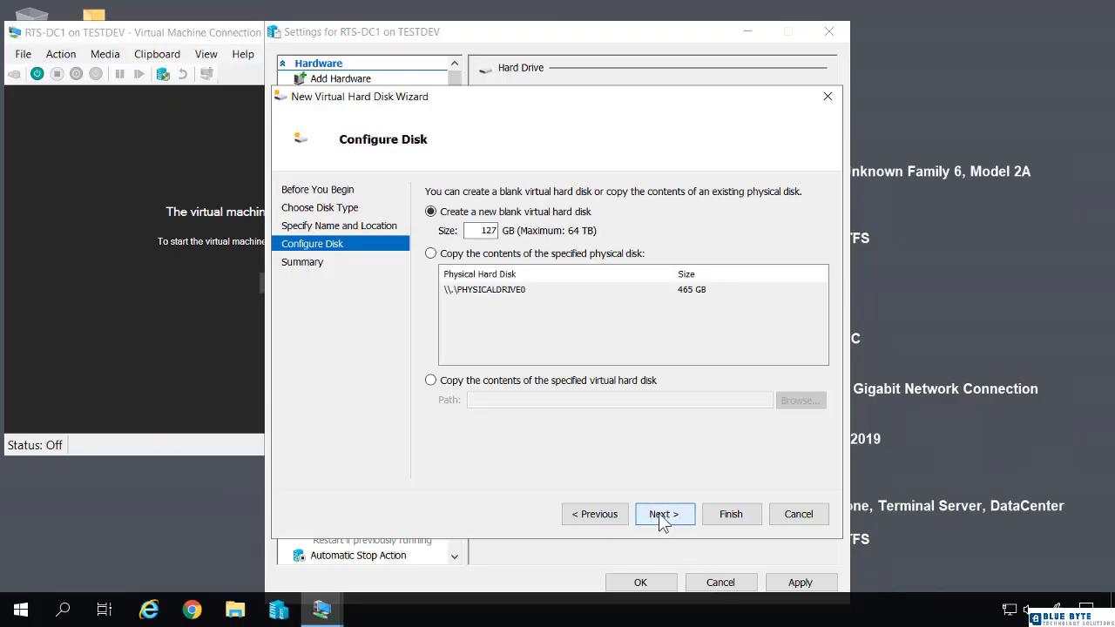
pyautogui.click(658, 513)
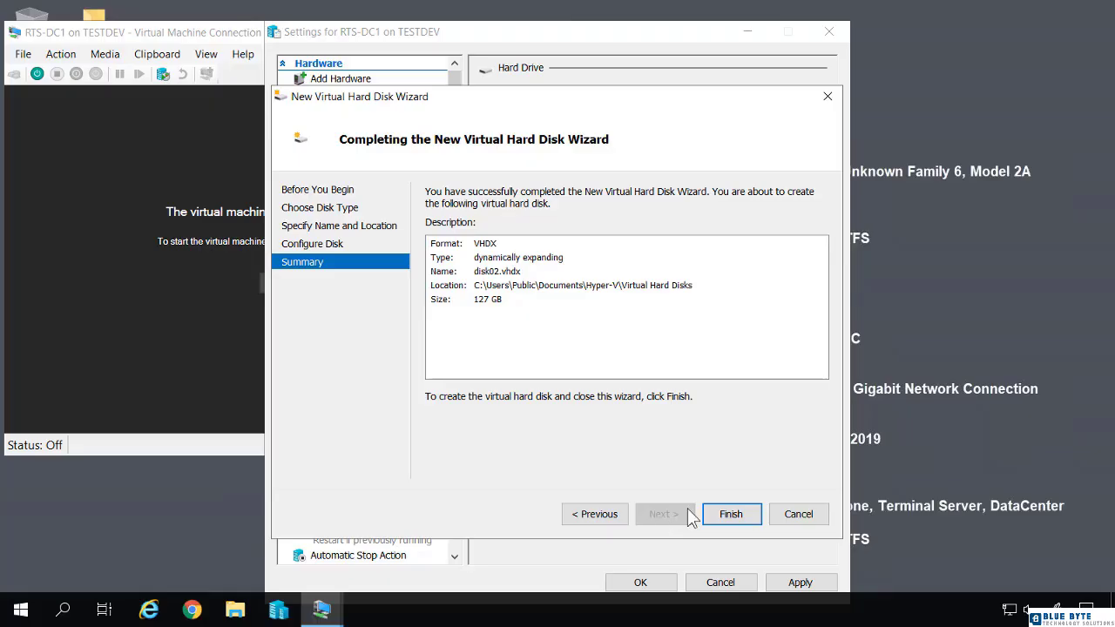
pyautogui.click(730, 515)
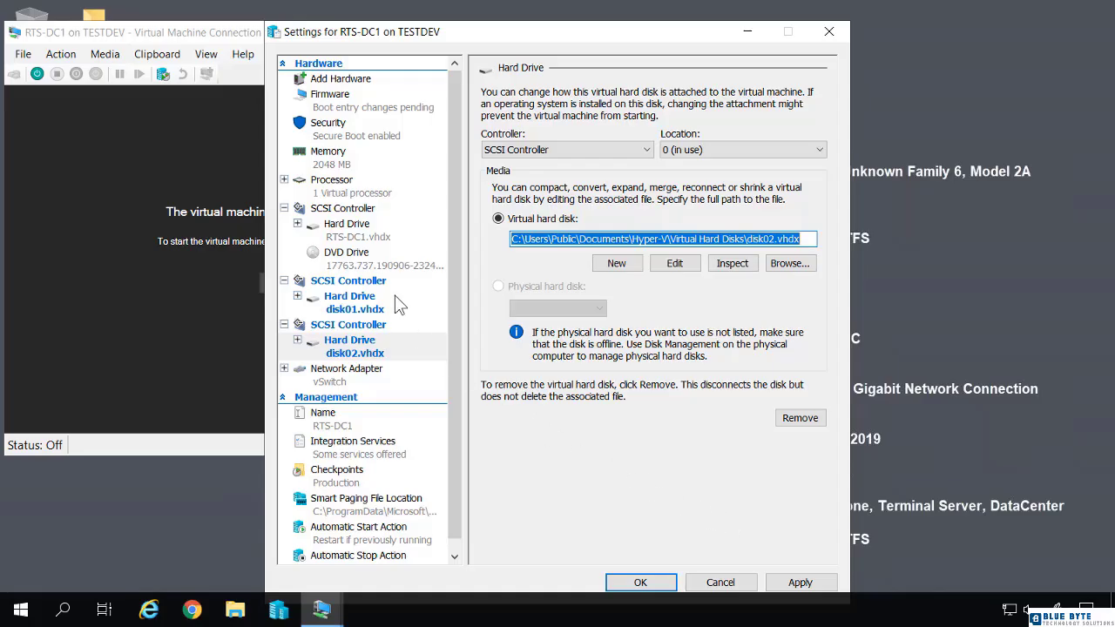
pyautogui.click(332, 234)
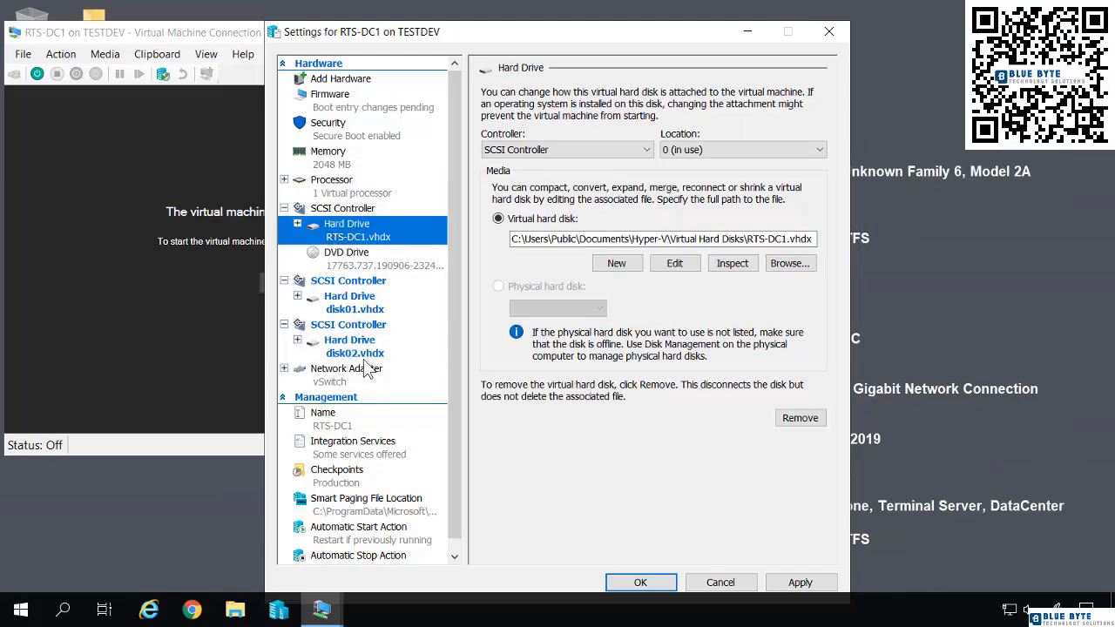
pyautogui.click(641, 581)
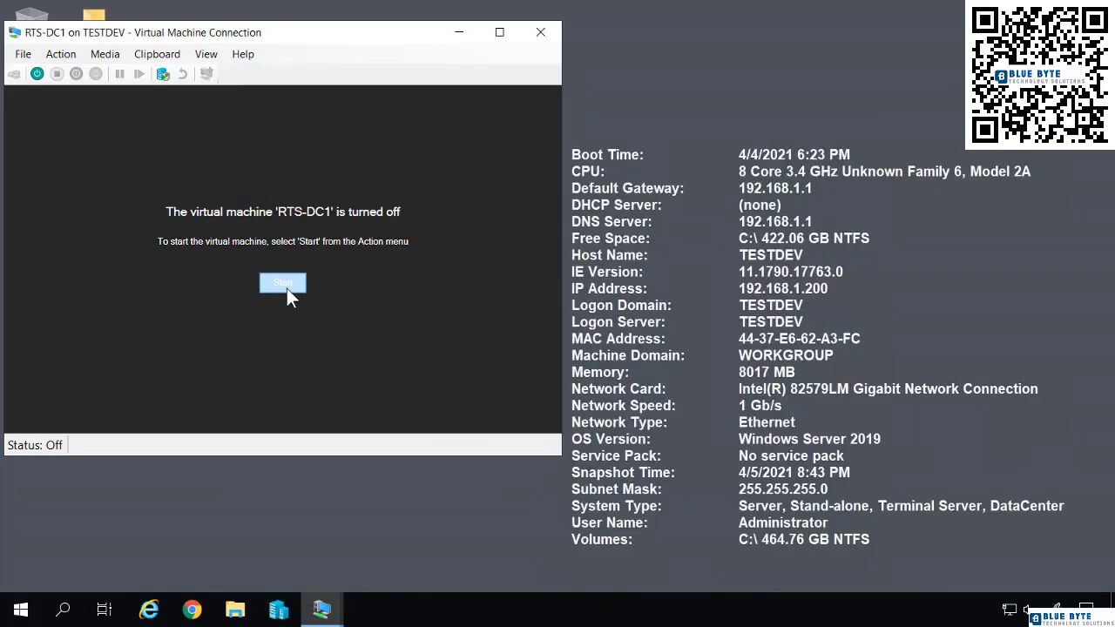
# Start RTS-DC1, sign in with the administrator account and its password, and open Computer Management.
pyautogui.click(287, 288)
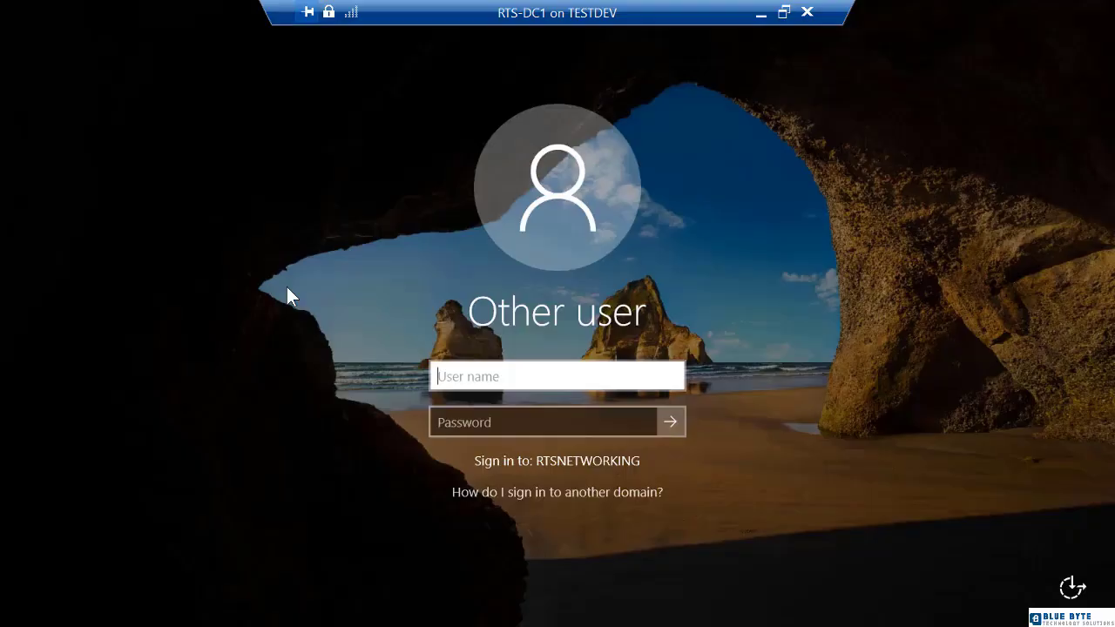
pyautogui.write('administrator')
pyautogui.press('Tab')
pyautogui.write('Pa$$w0rd')
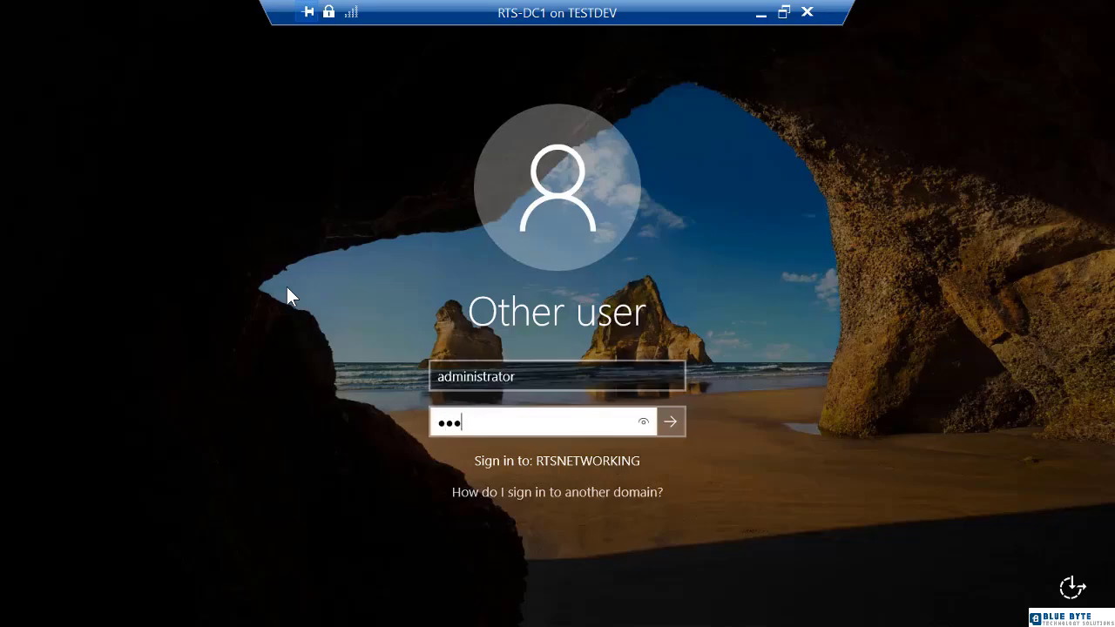
pyautogui.press('Return')
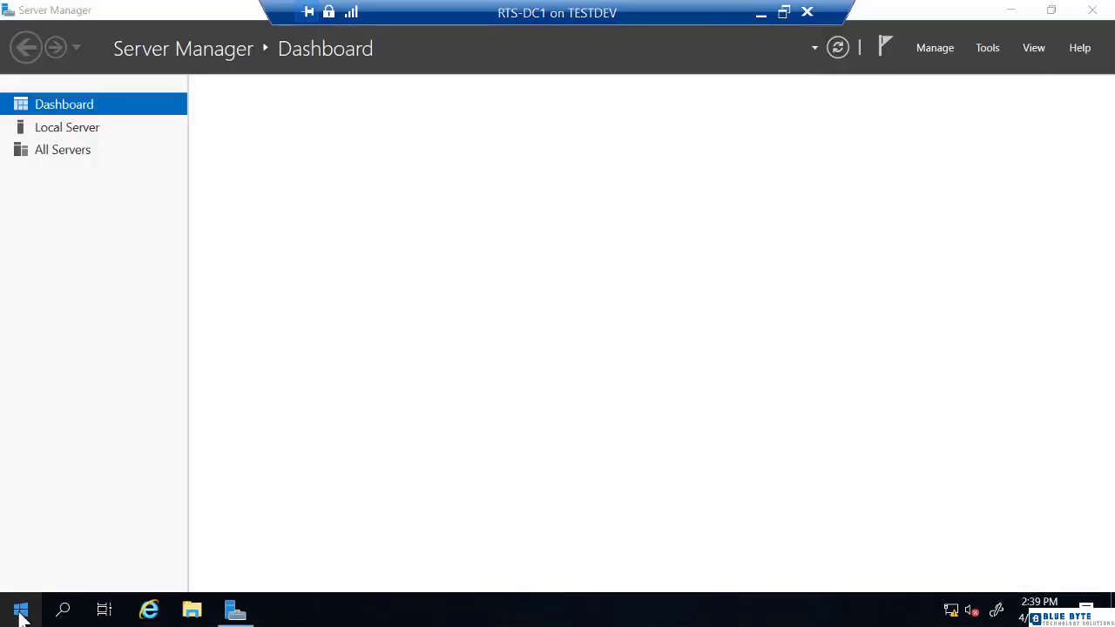
pyautogui.rightClick(21, 610)
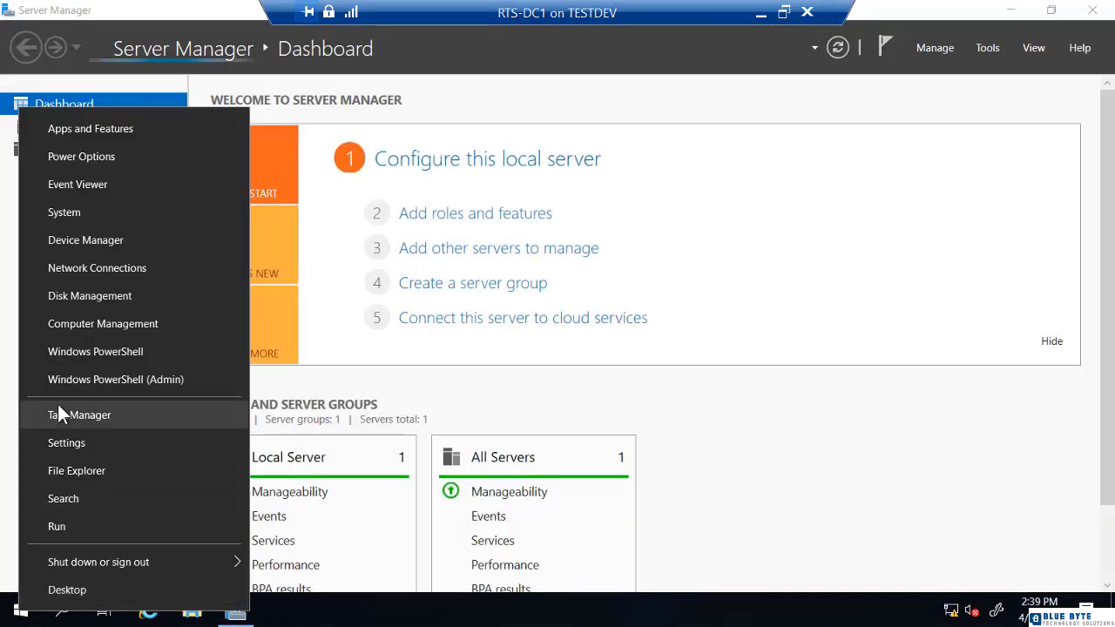
pyautogui.click(76, 324)
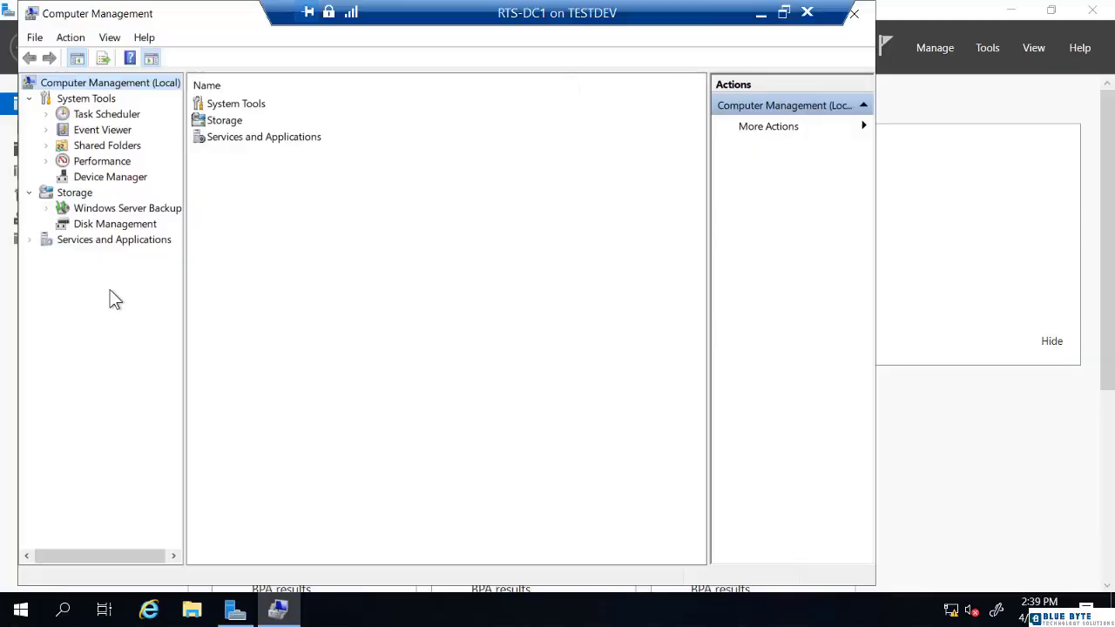
# Show Disk Management and inspect the offline 127 GB Disk 1's status and options.
pyautogui.click(115, 225)
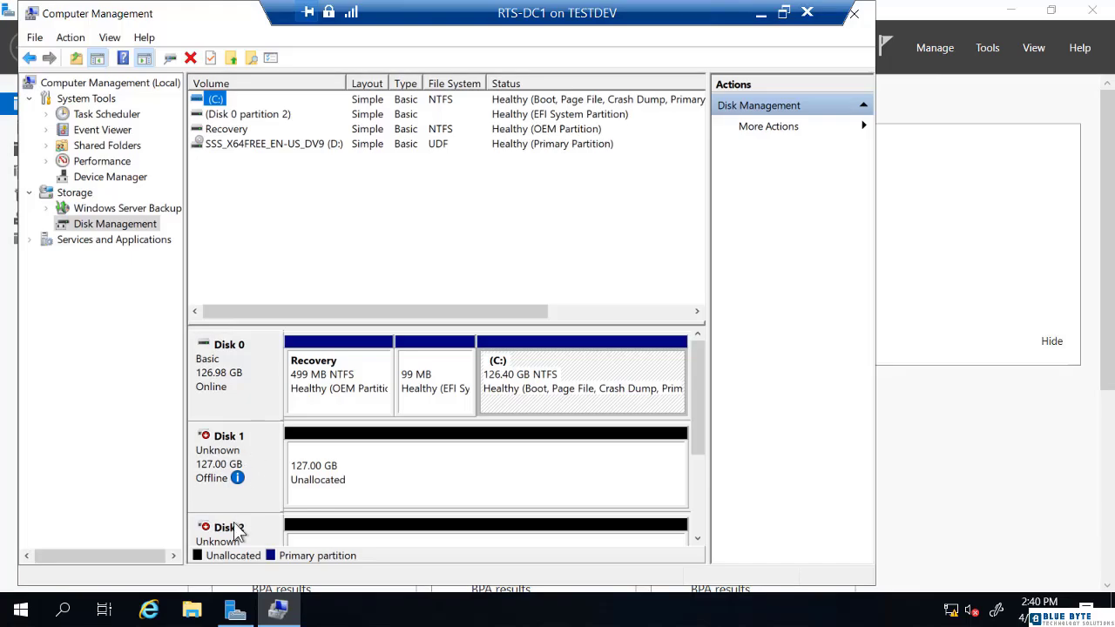
pyautogui.moveTo(235, 479)
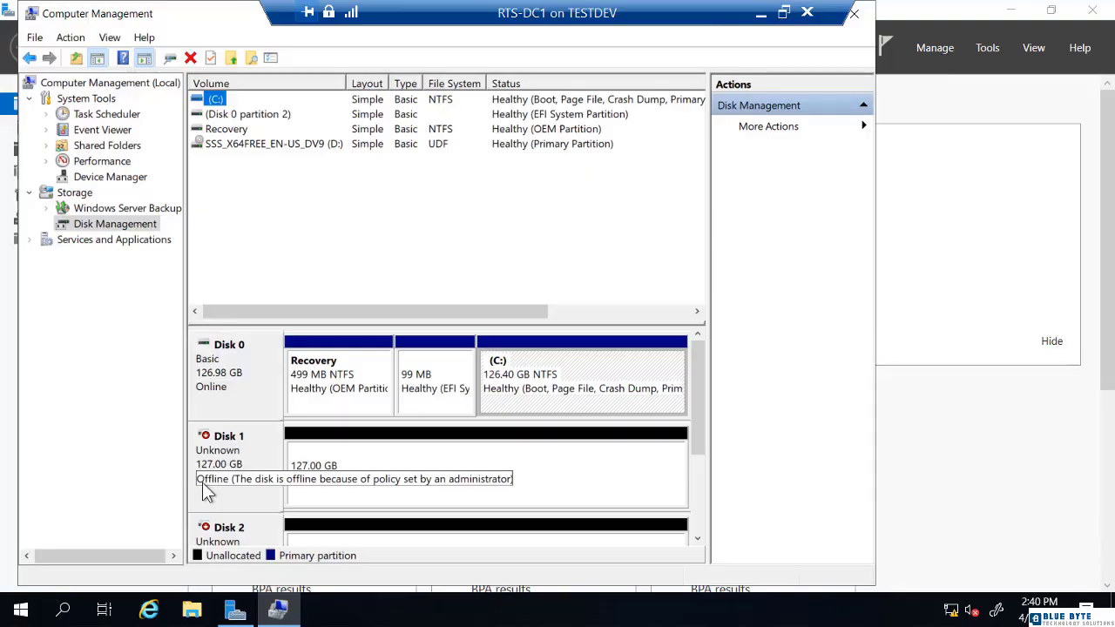
pyautogui.rightClick(218, 452)
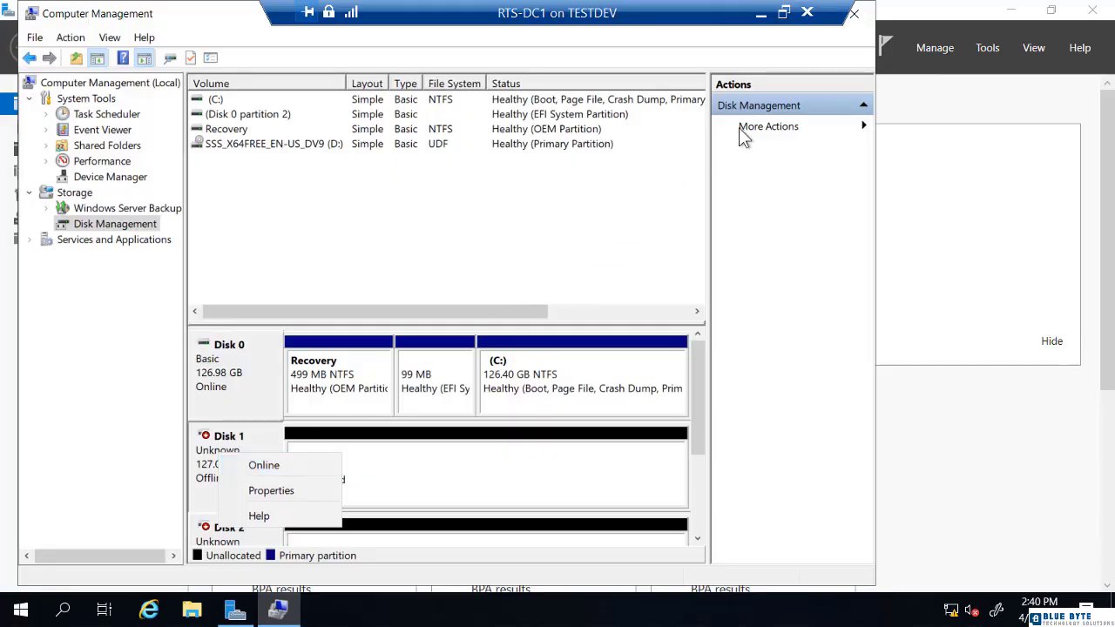
# Close Computer Management and go to File and Storage Services > Storage Pools.
pyautogui.click(862, 22)
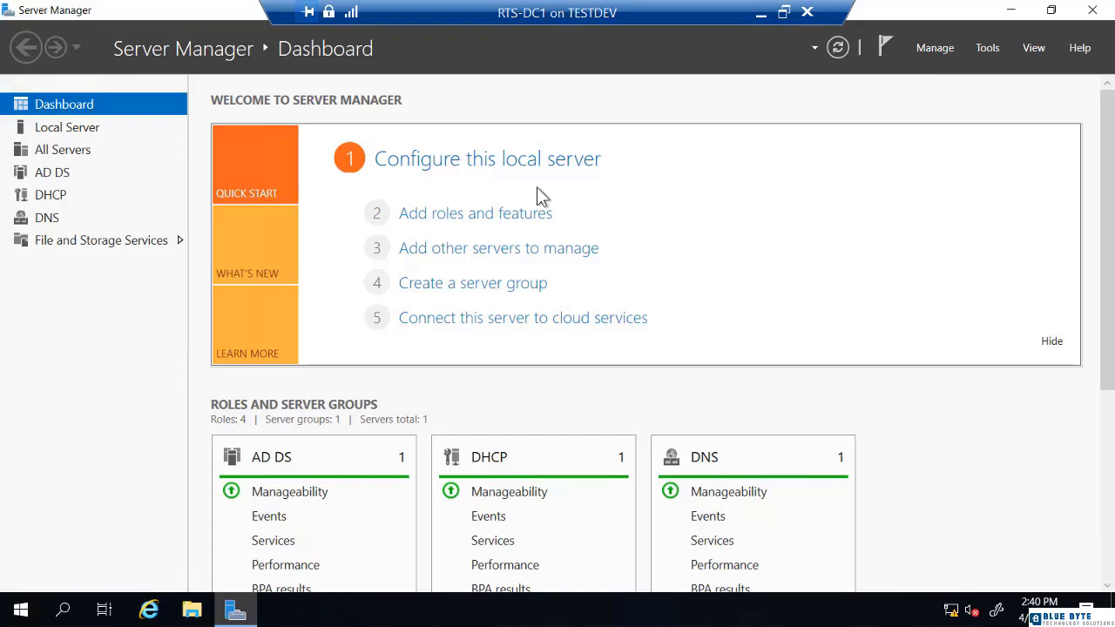
pyautogui.click(93, 245)
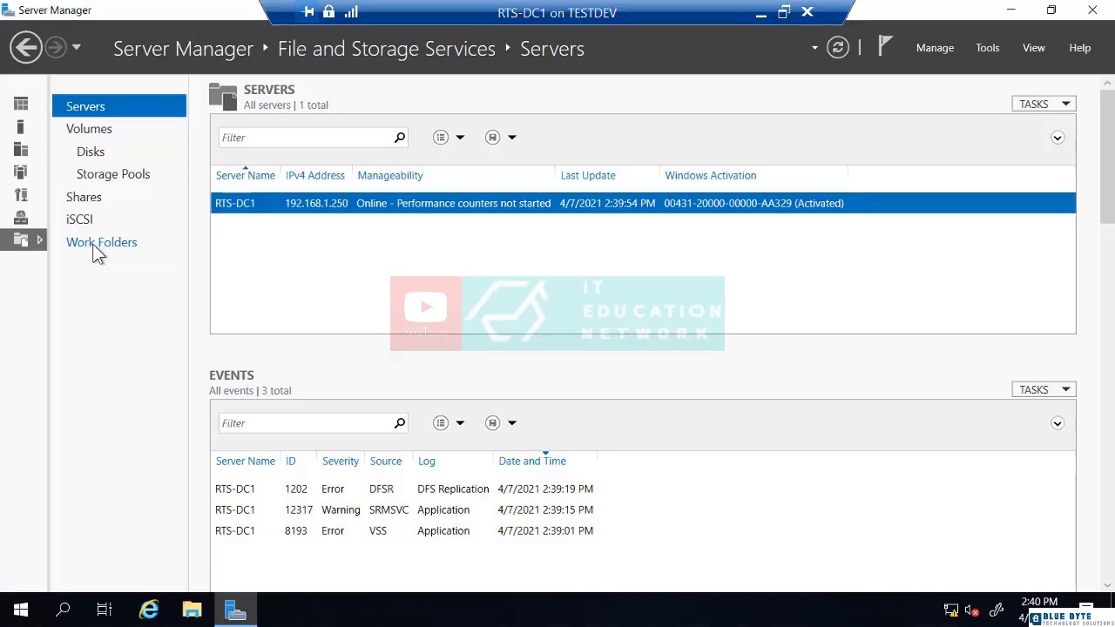
pyautogui.click(111, 174)
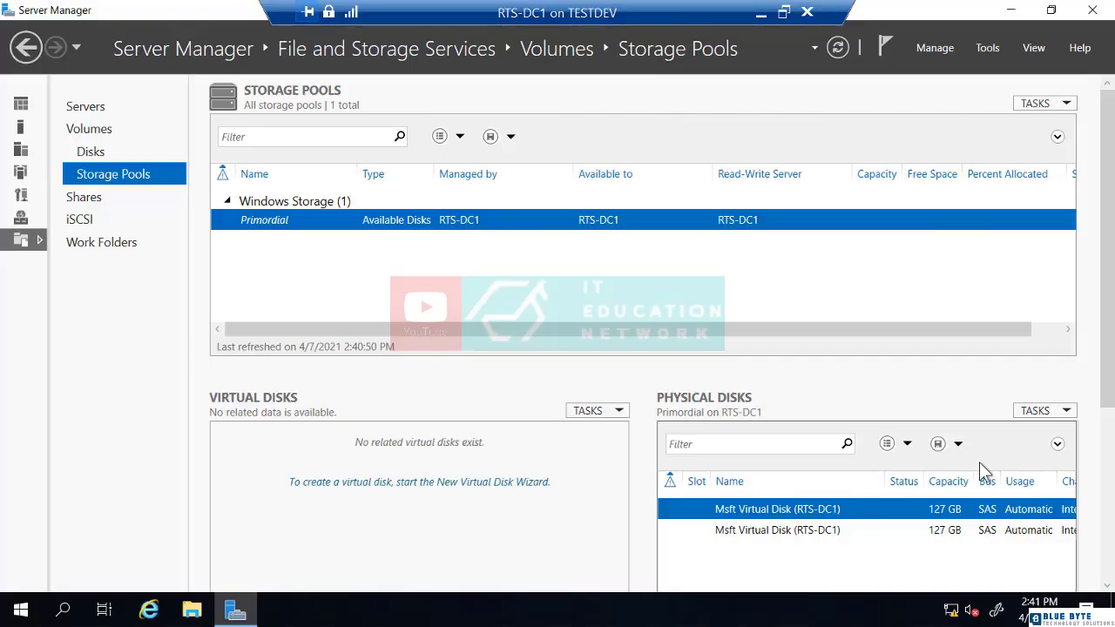
# Start the New Storage Pool wizard from Physical Disks and name the pool Pool1.
pyautogui.click(1046, 416)
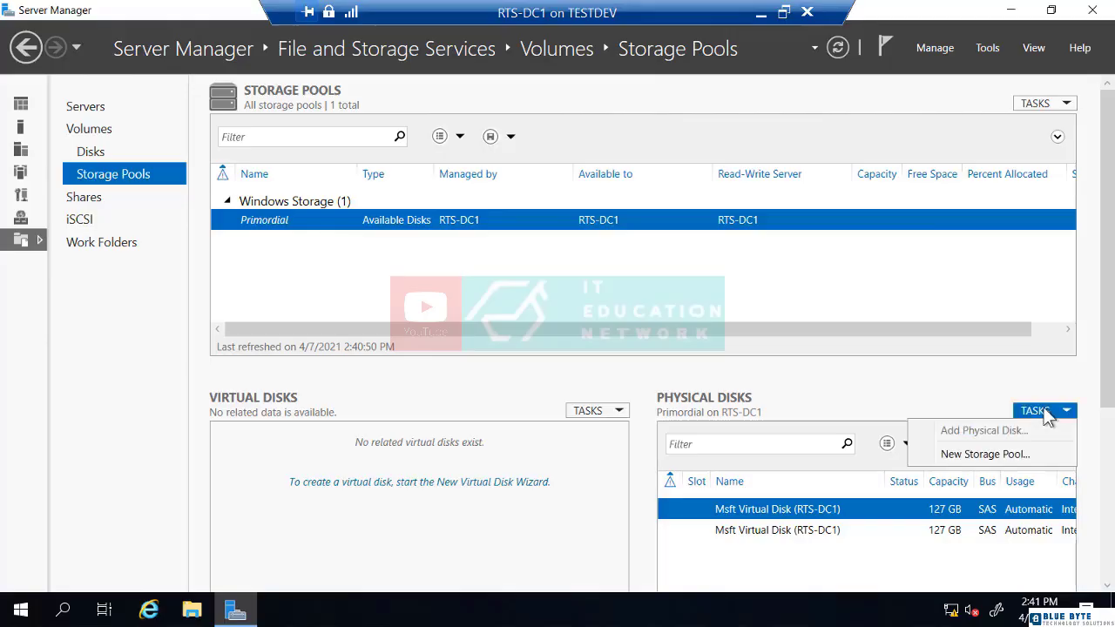
pyautogui.click(997, 451)
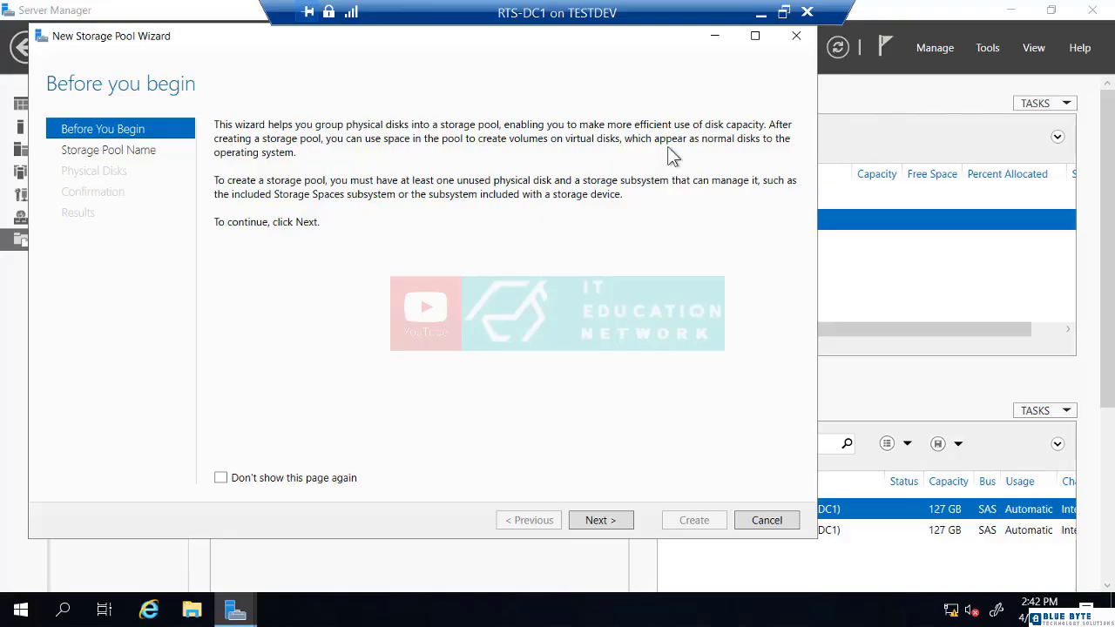
pyautogui.click(597, 521)
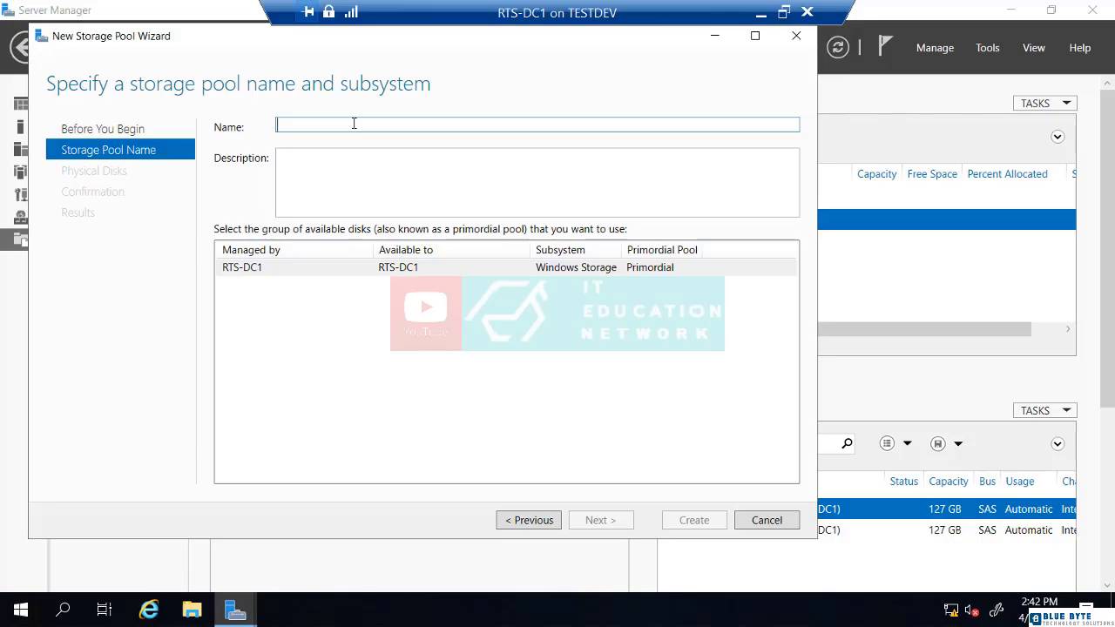
pyautogui.write('Pool1')
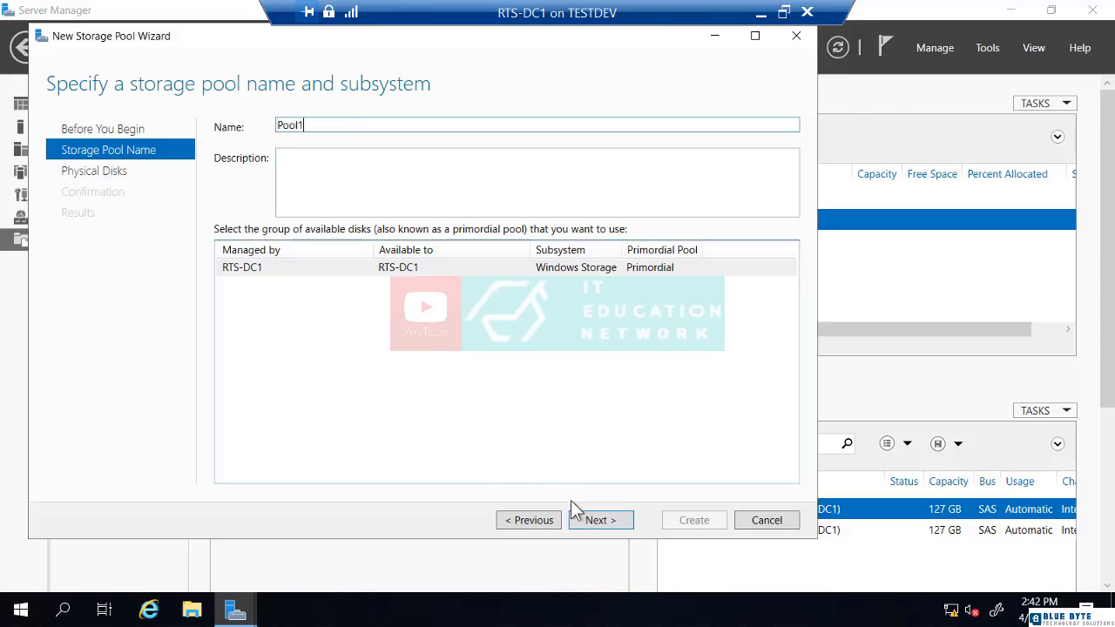
pyautogui.click(600, 522)
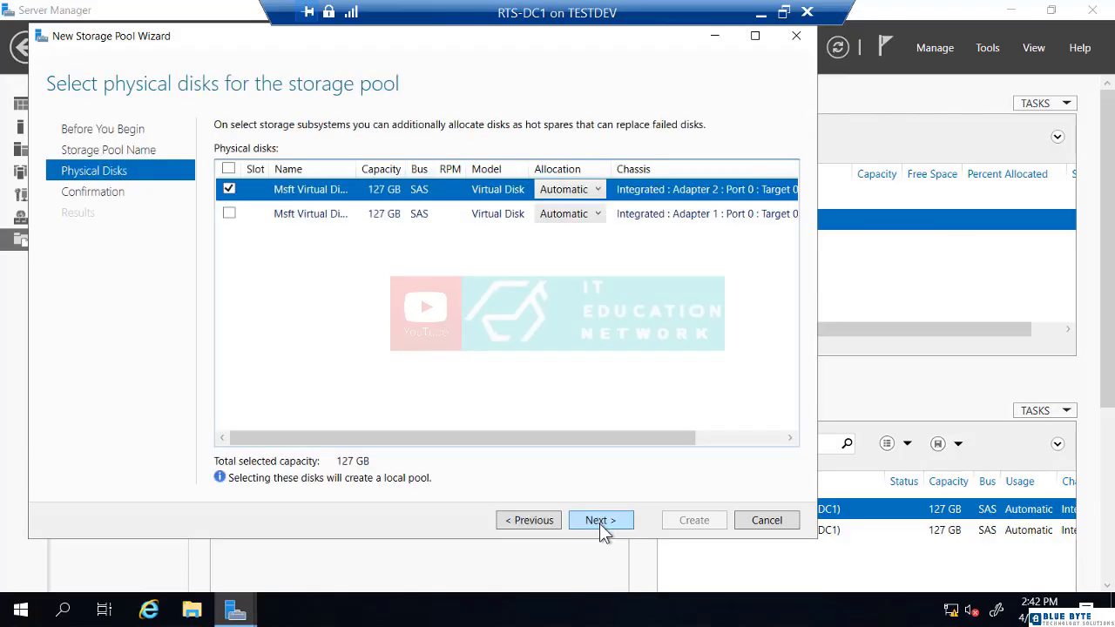
# Select both 127 GB disks and create Pool1, then close the wizard.
pyautogui.click(230, 213)
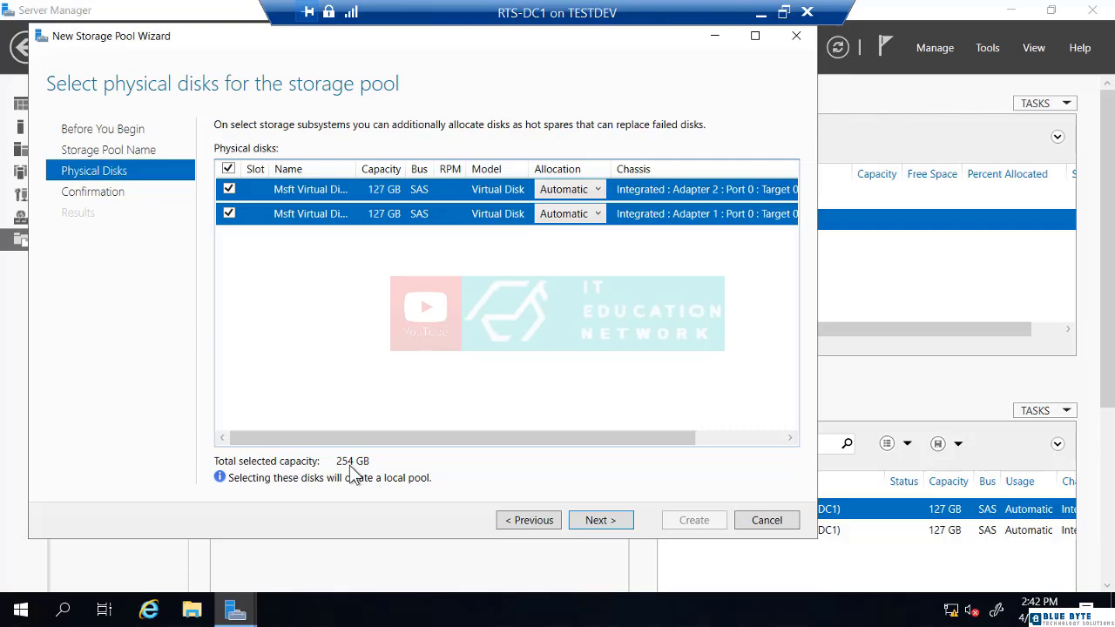
pyautogui.click(598, 522)
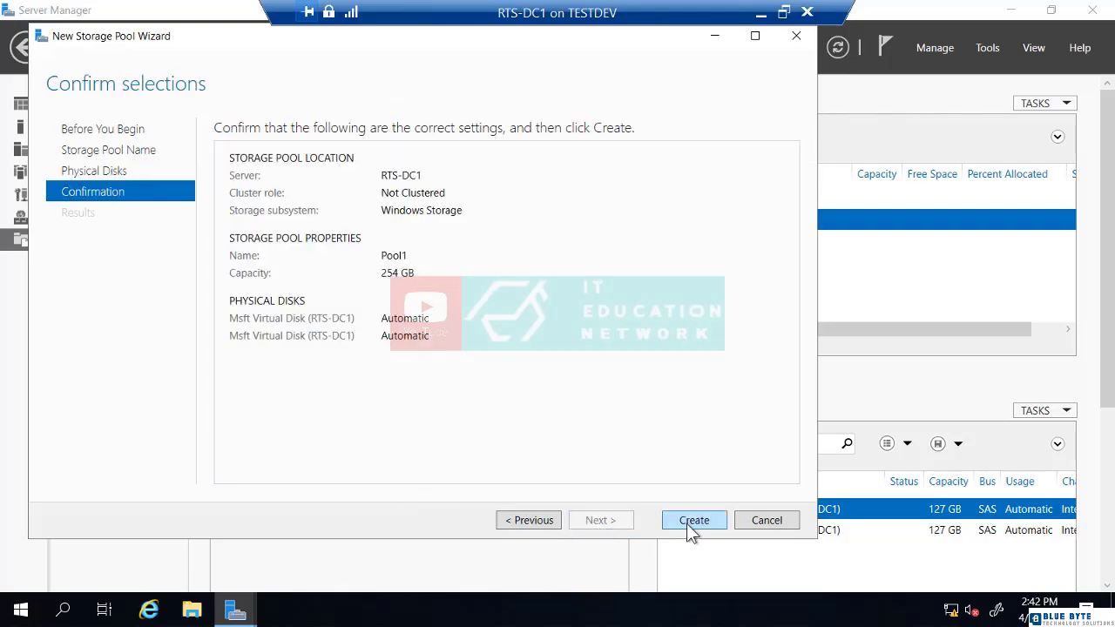
pyautogui.click(687, 525)
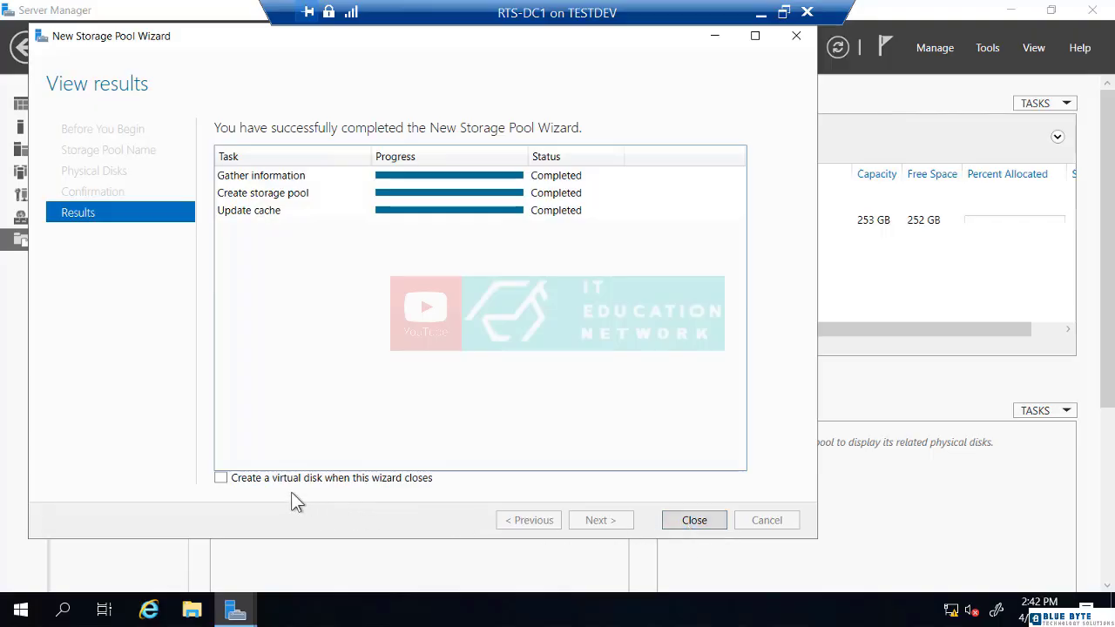
pyautogui.click(221, 478)
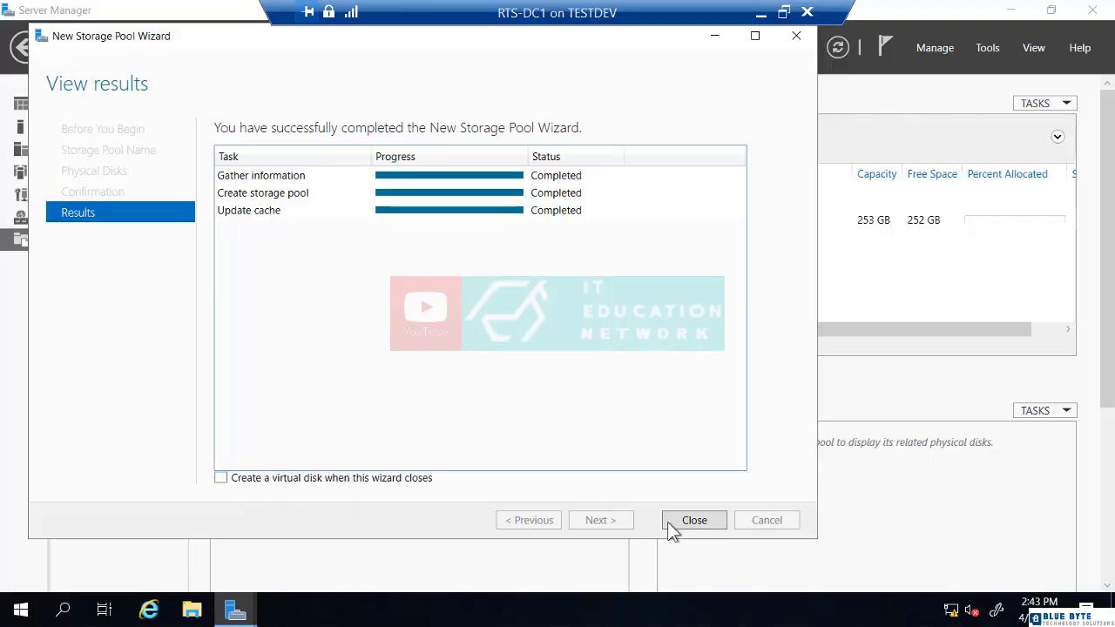
pyautogui.click(702, 523)
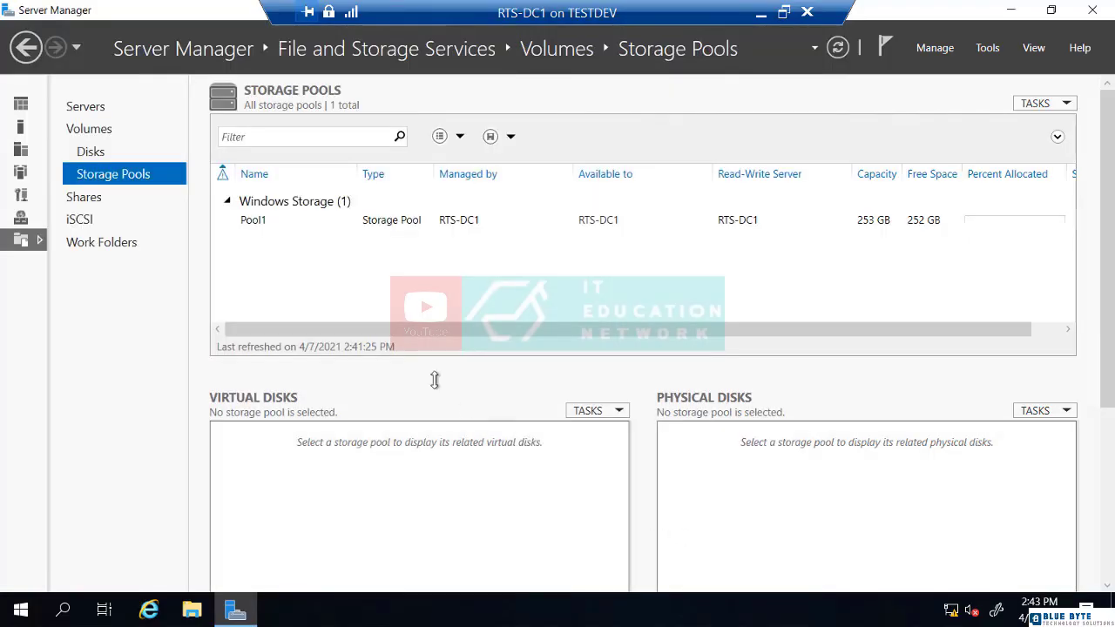
# Start a New Virtual Disk from Pool1's context menu and choose Pool1 as its pool.
pyautogui.click(285, 220)
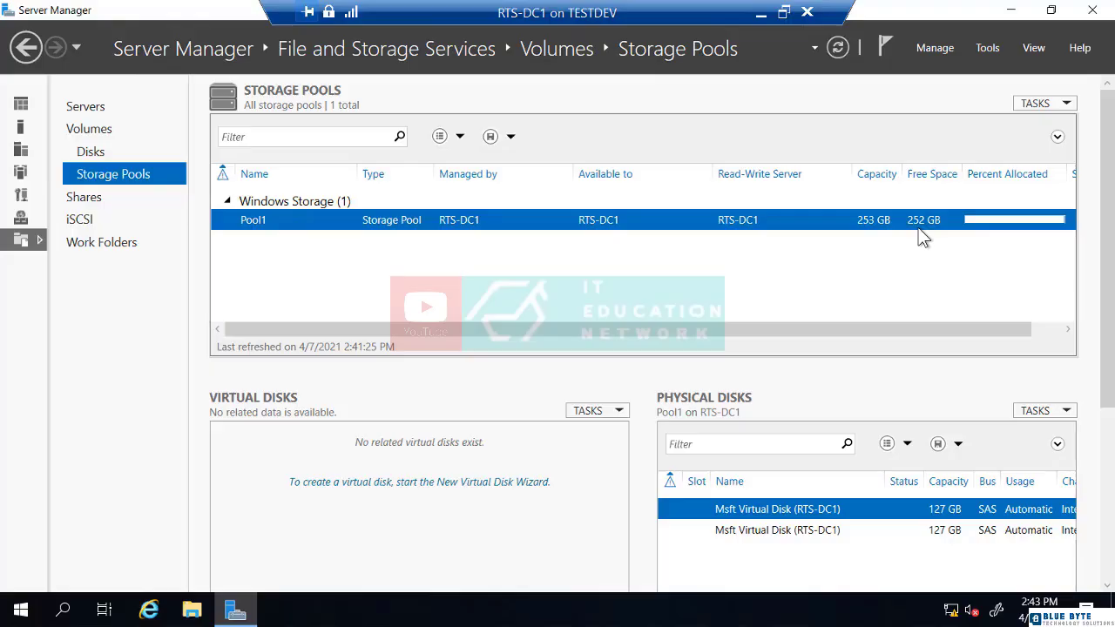
pyautogui.rightClick(470, 219)
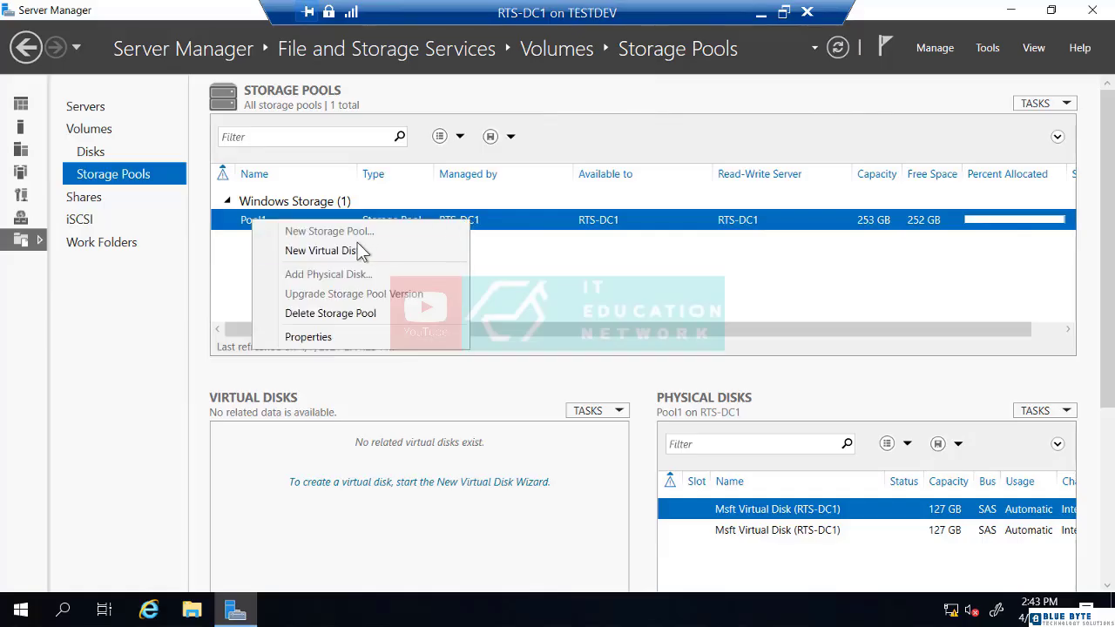
pyautogui.click(358, 252)
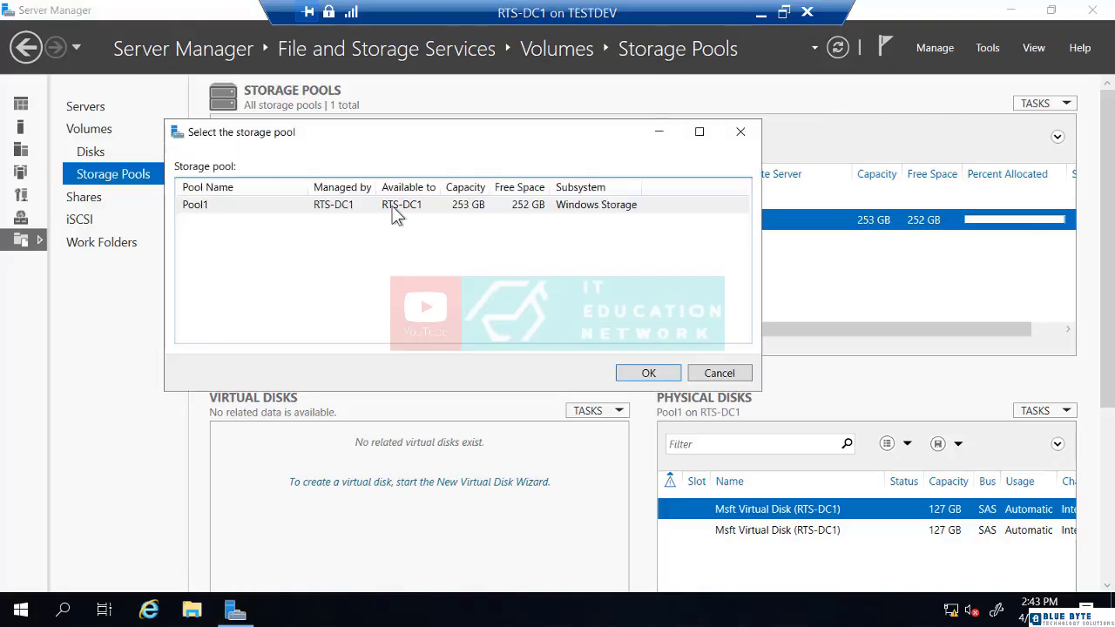
pyautogui.click(268, 207)
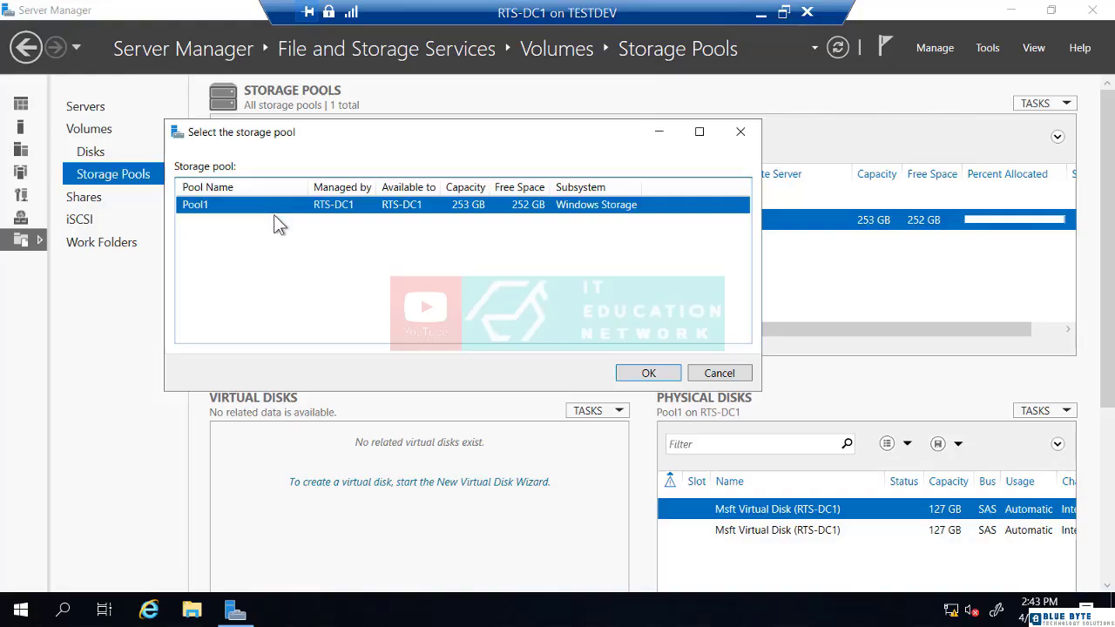
# Start the New Virtual Disk wizard on Pool1 and name the disk vDisk01.
pyautogui.click(649, 373)
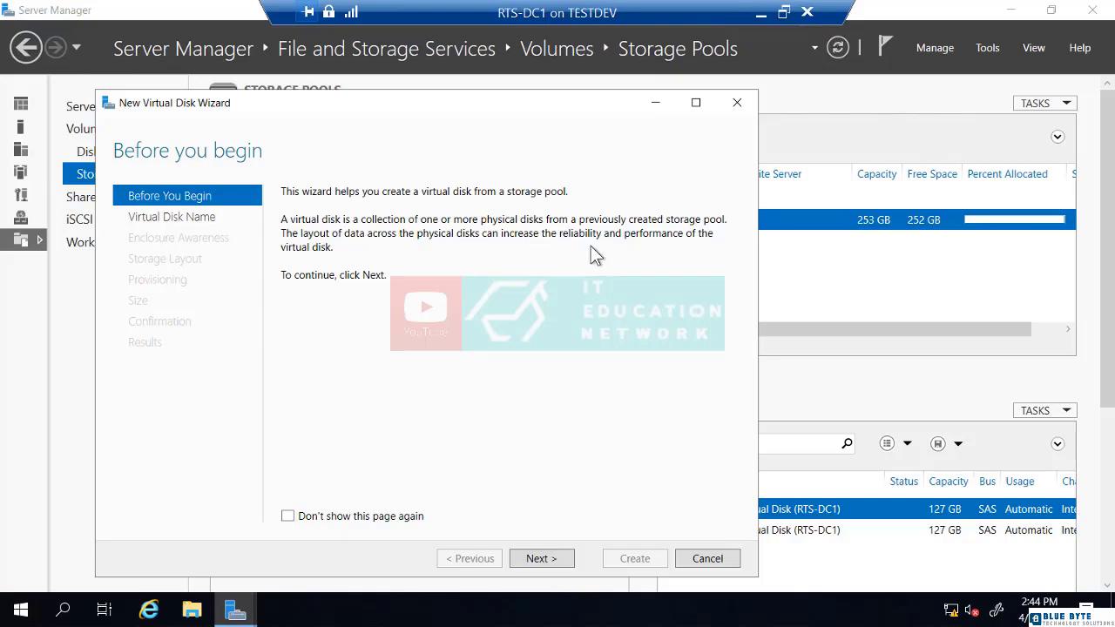
pyautogui.click(560, 558)
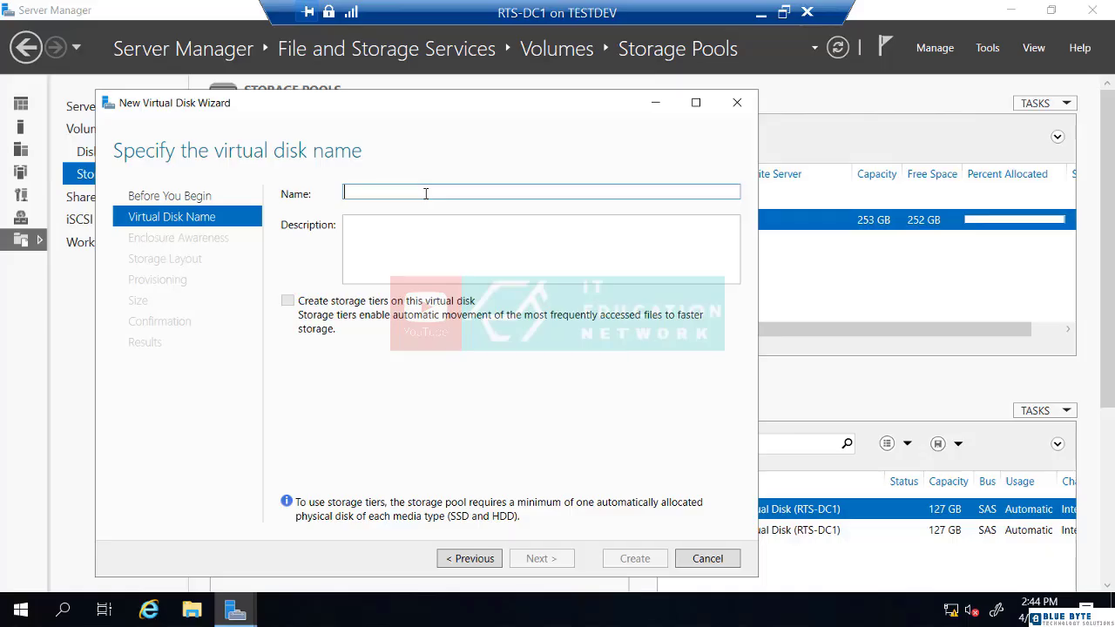
pyautogui.write('vDiks')
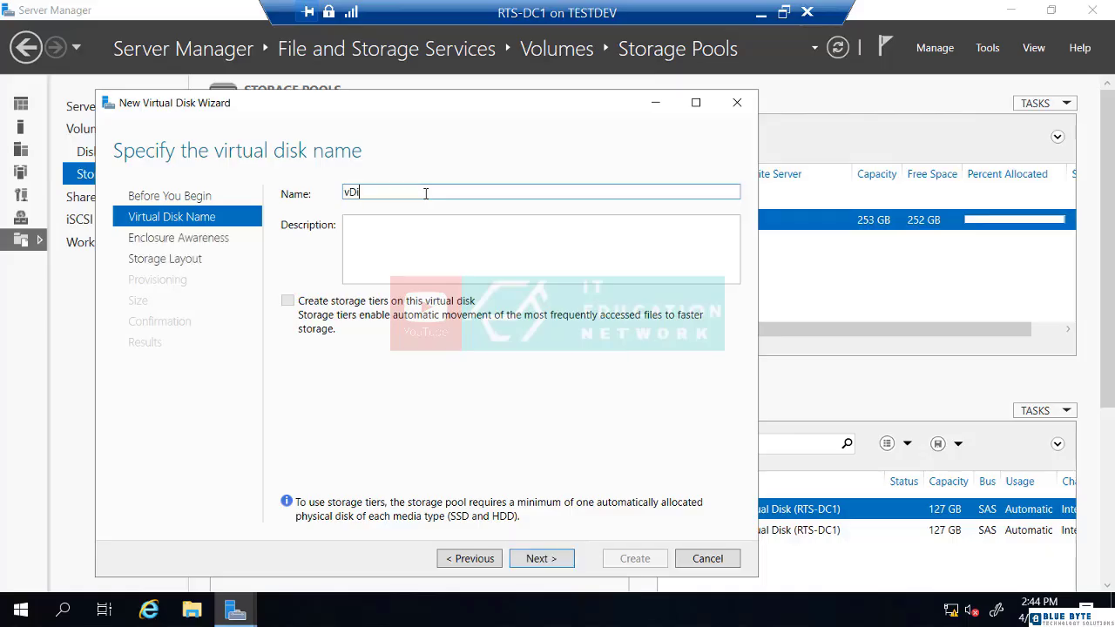
pyautogui.press('BackSpace')
pyautogui.press('BackSpace')
pyautogui.write('sk01')
# Accept the vDisk01 name and move on to enclosure awareness, leaving it disabled.
pyautogui.click(540, 557)
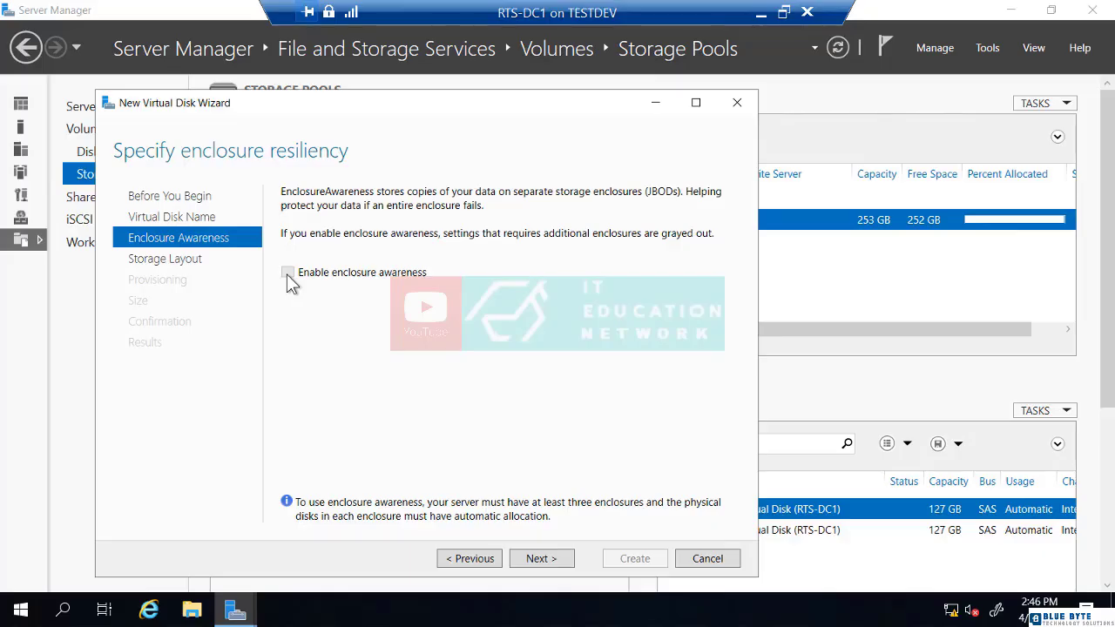
# Skip enclosure awareness, choose the Simple layout, and advance to provisioning.
pyautogui.click(536, 560)
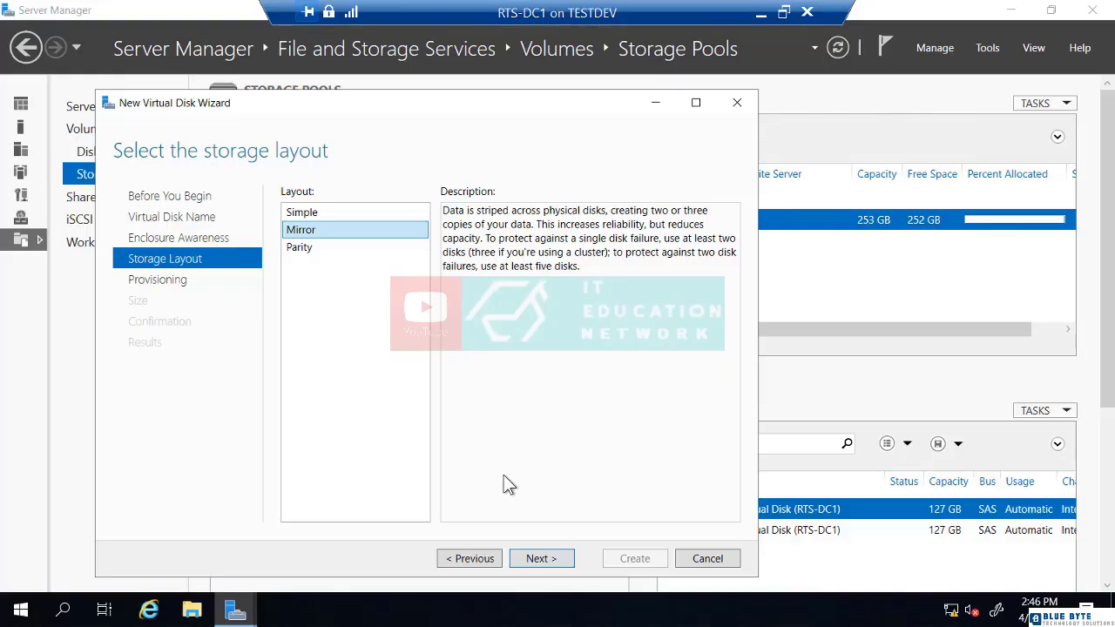
pyautogui.click(302, 219)
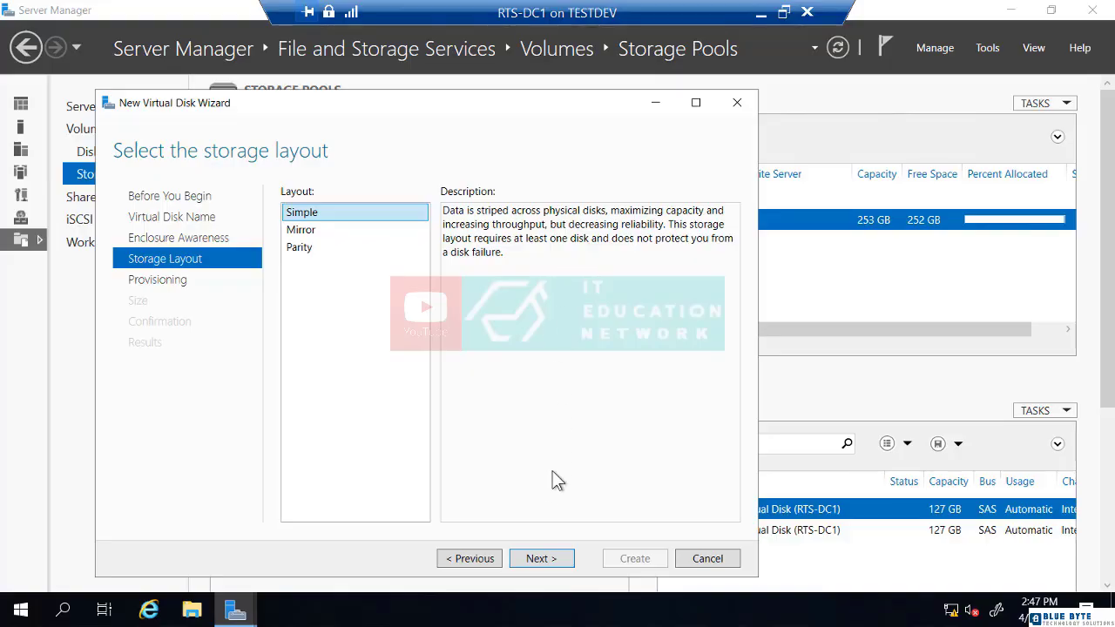
pyautogui.click(547, 560)
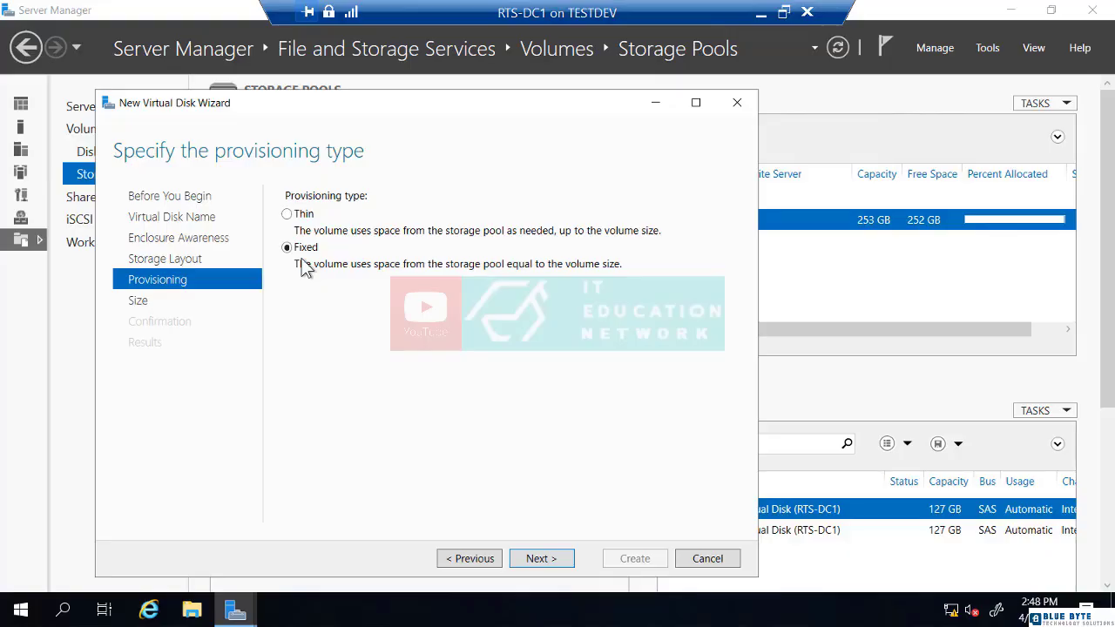
# Choose Thin provisioning and specify a 200 GB virtual disk size.
pyautogui.click(288, 214)
pyautogui.click(537, 558)
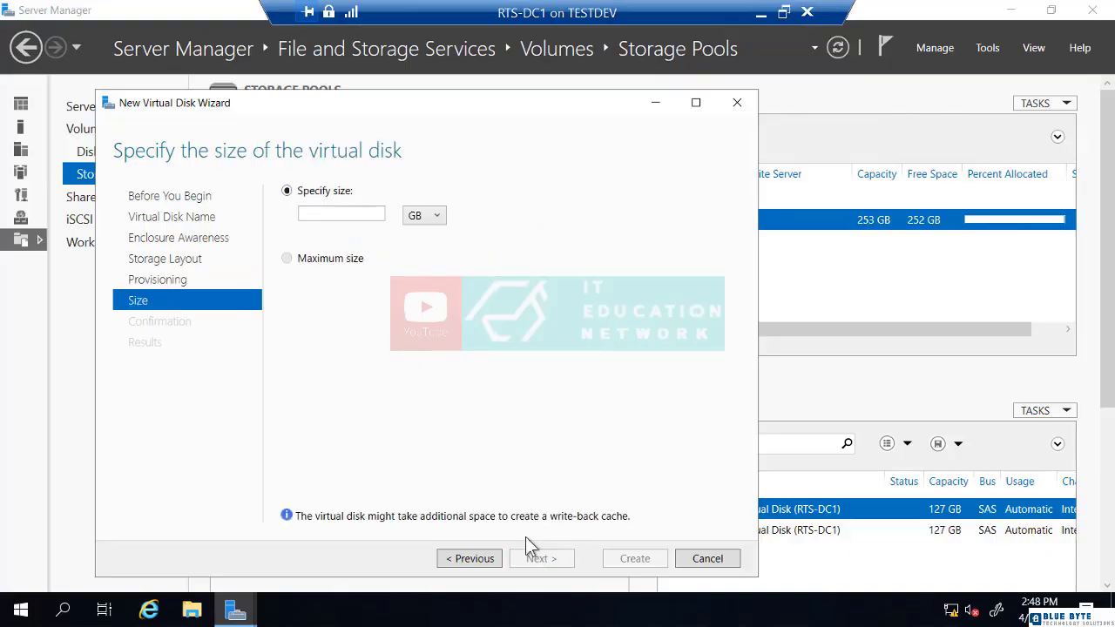
pyautogui.click(330, 216)
pyautogui.write('200')
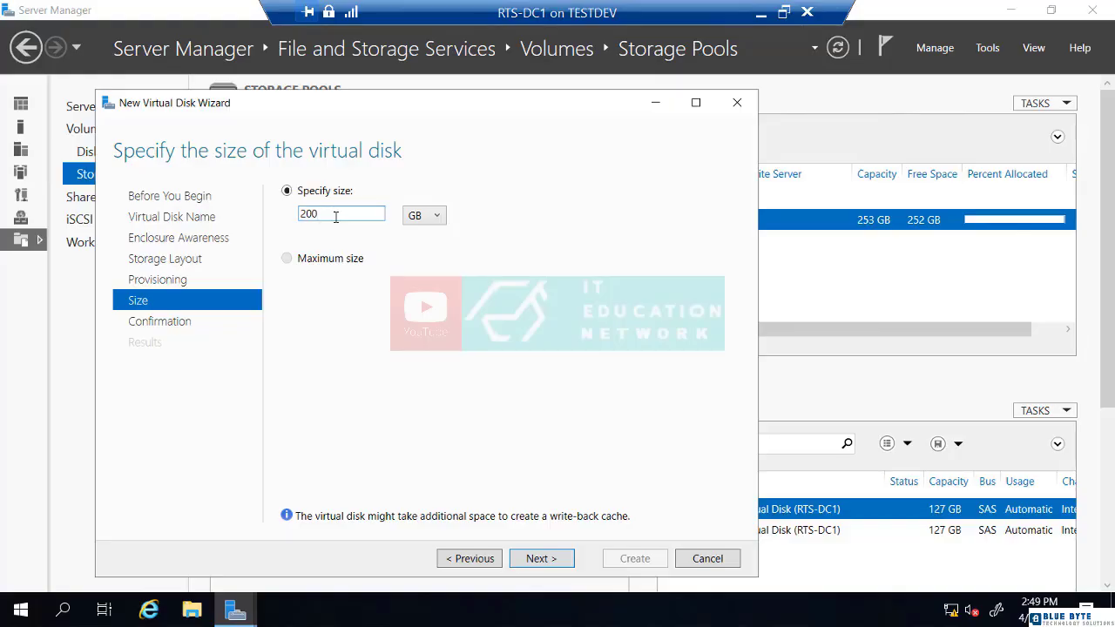
# Create vDisk01 and close the wizard with 'Create a volume' unchecked.
pyautogui.click(540, 558)
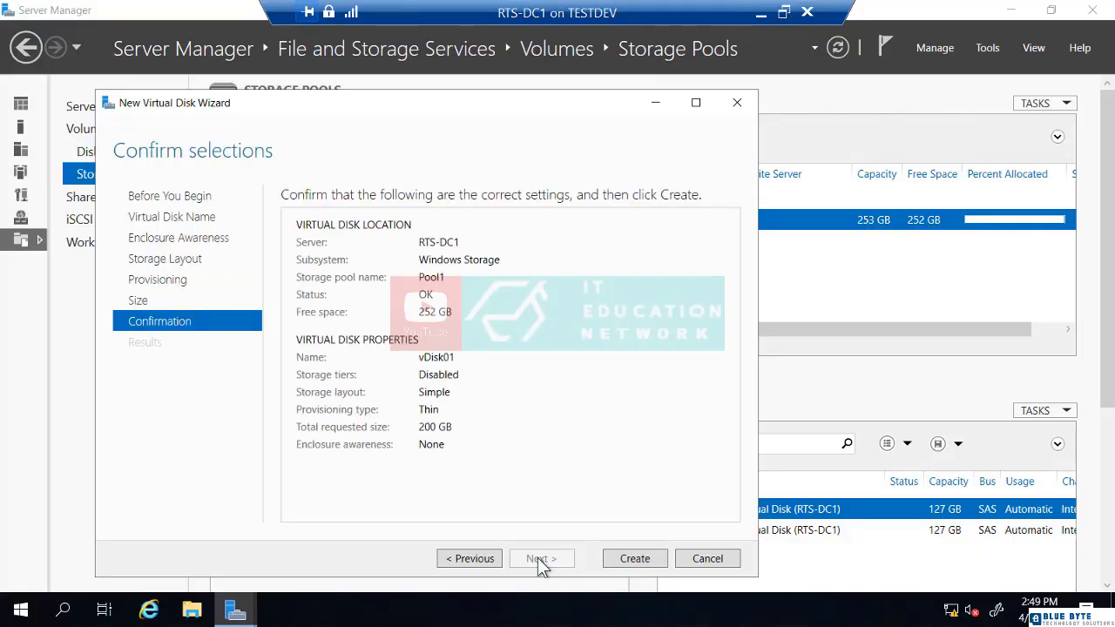
pyautogui.click(641, 557)
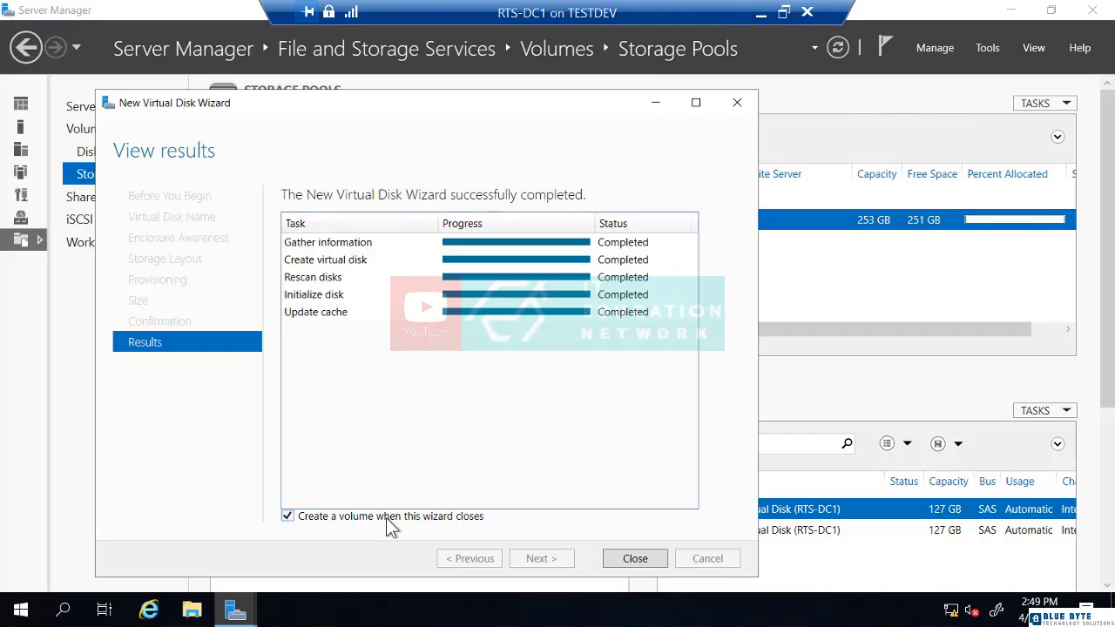
pyautogui.click(358, 517)
pyautogui.click(631, 560)
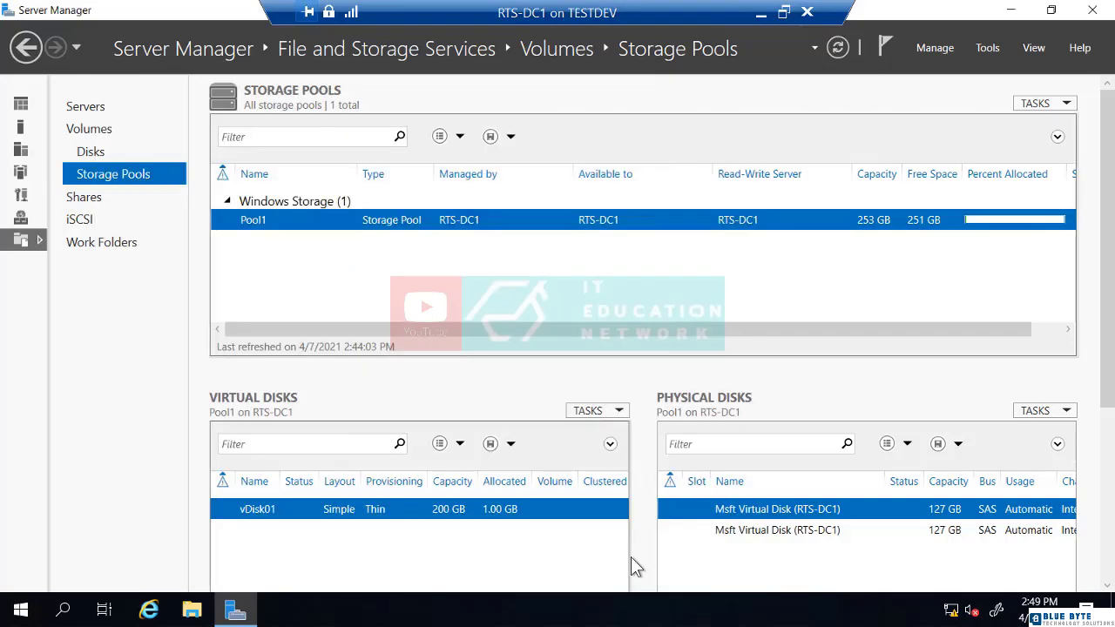
# Bring up vDisk01's context menu in the Virtual Disks pane.
pyautogui.rightClick(327, 515)
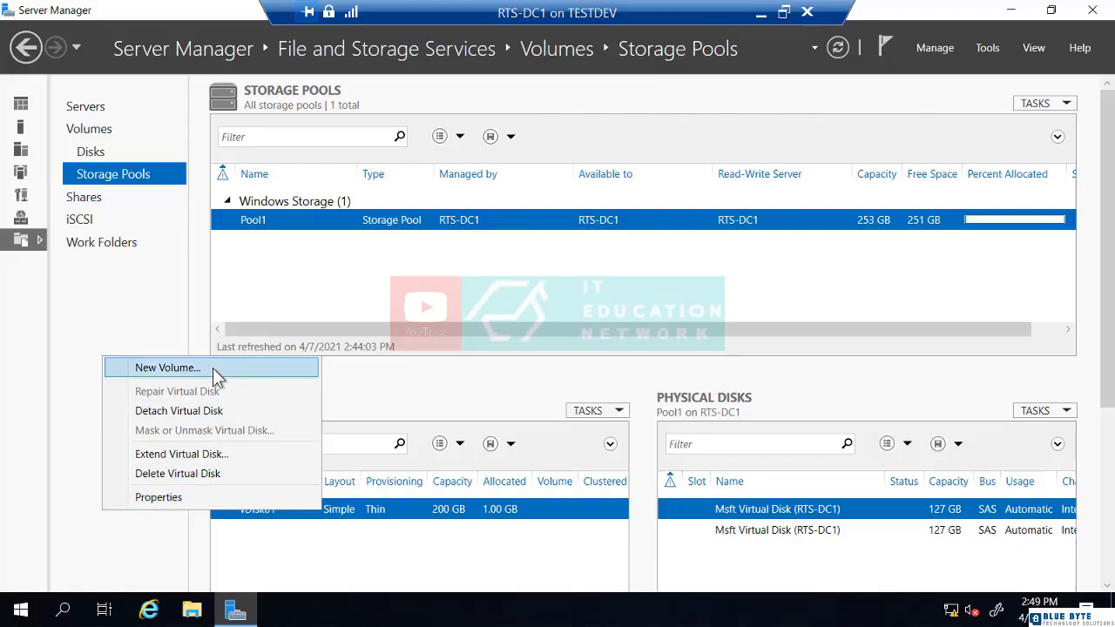
pyautogui.click(303, 544)
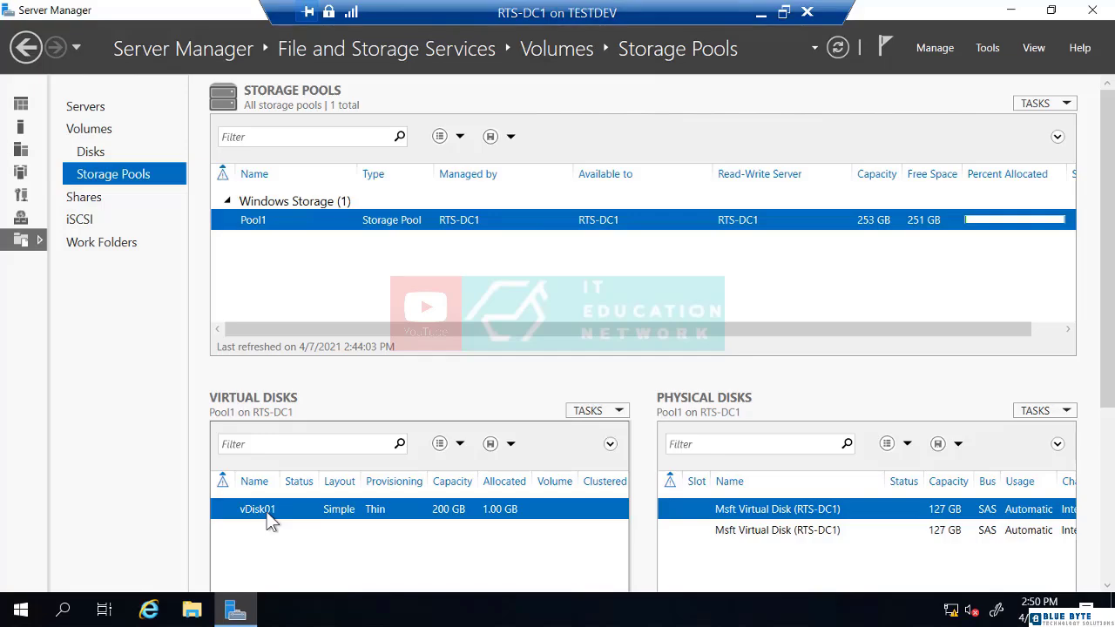
pyautogui.rightClick(268, 514)
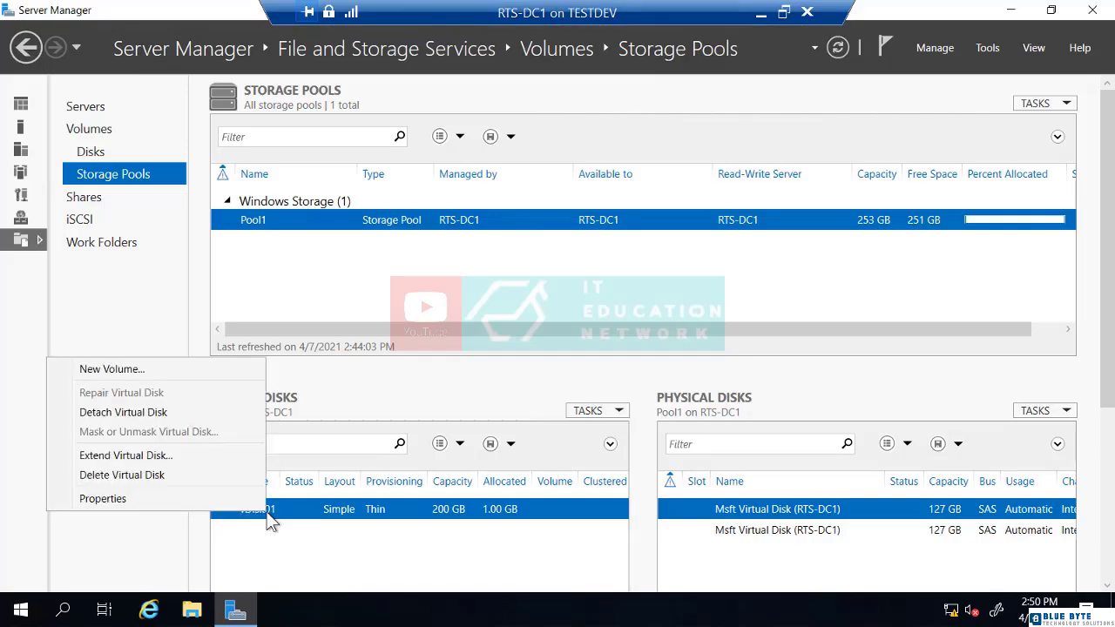
# Start a New Volume on vDisk01 (Disk 3, RTS-DC1) sized 100 GB.
pyautogui.click(140, 369)
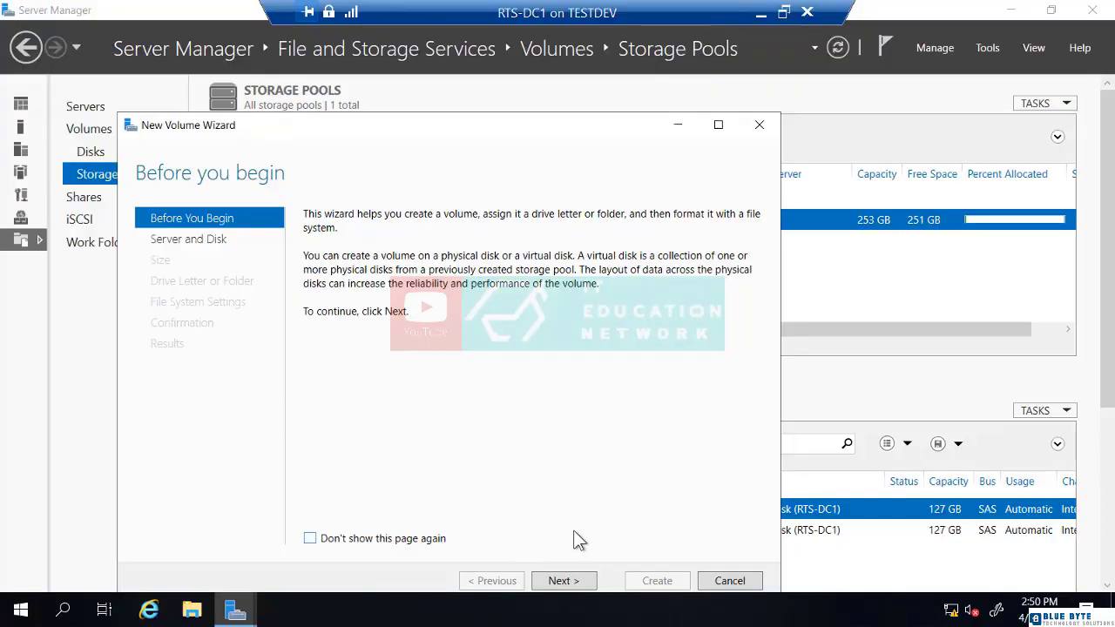
pyautogui.click(568, 580)
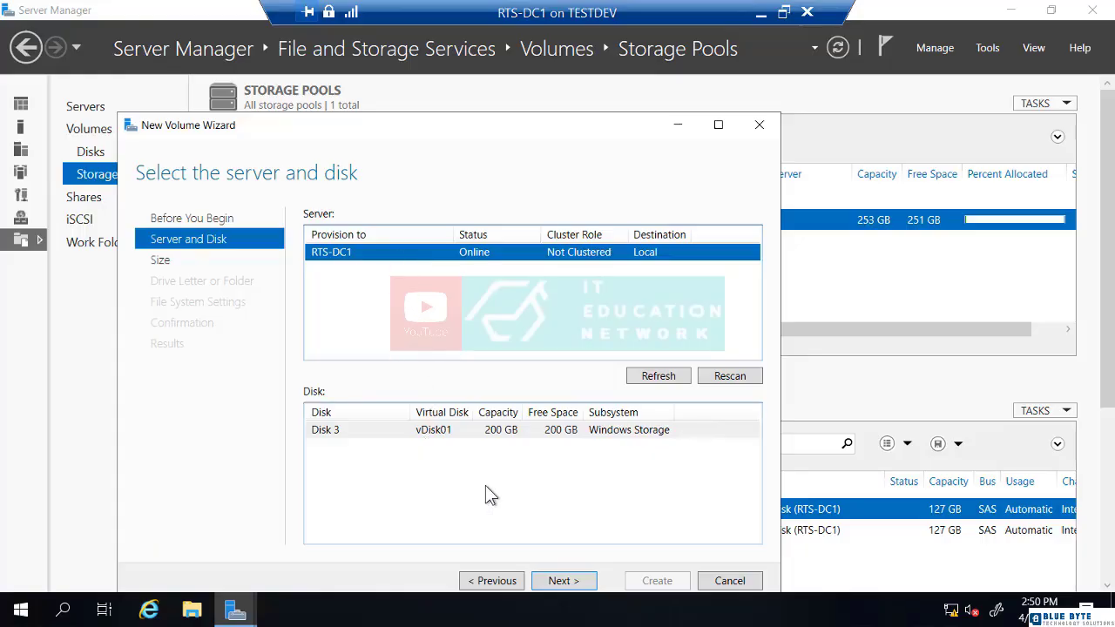
pyautogui.click(562, 581)
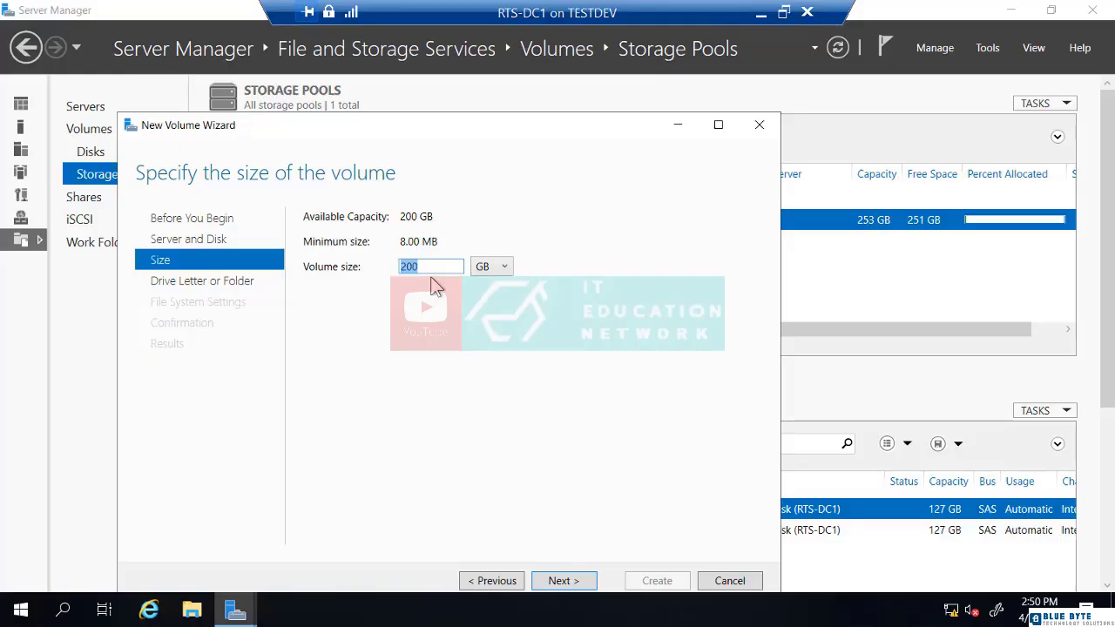
pyautogui.write('100')
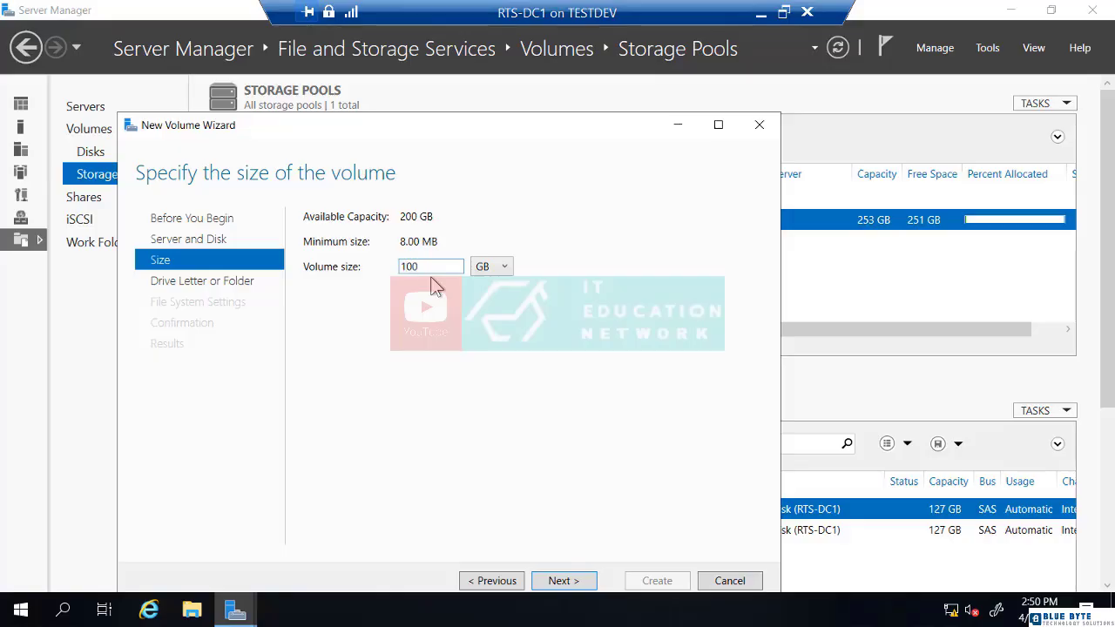
# Keep drive letter E and the NTFS file system for the new volume.
pyautogui.click(560, 586)
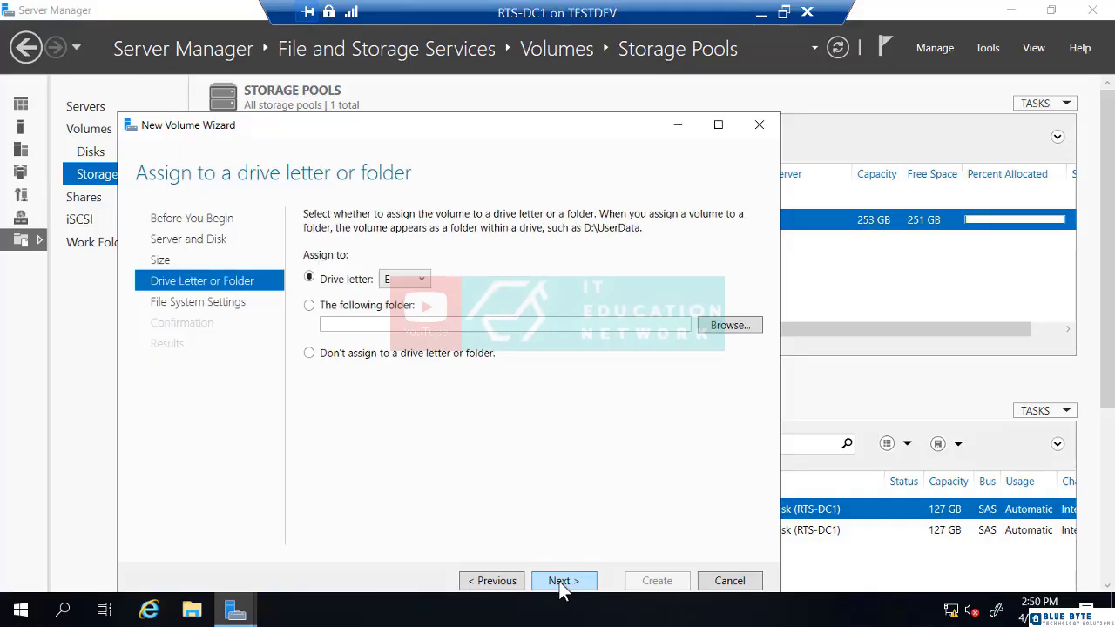
pyautogui.click(411, 283)
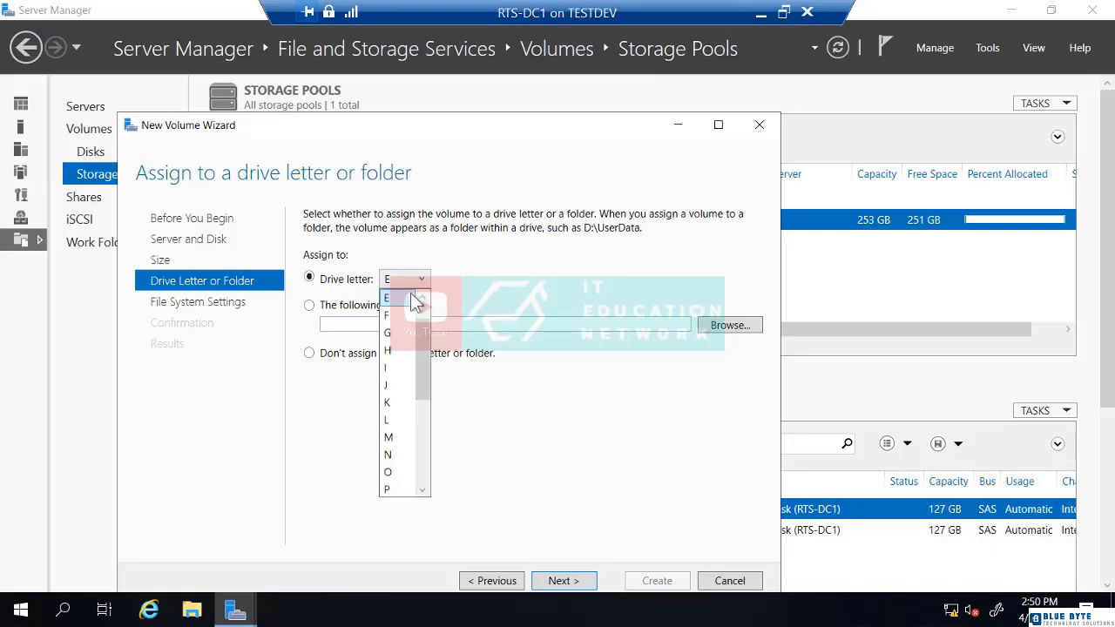
pyautogui.click(512, 389)
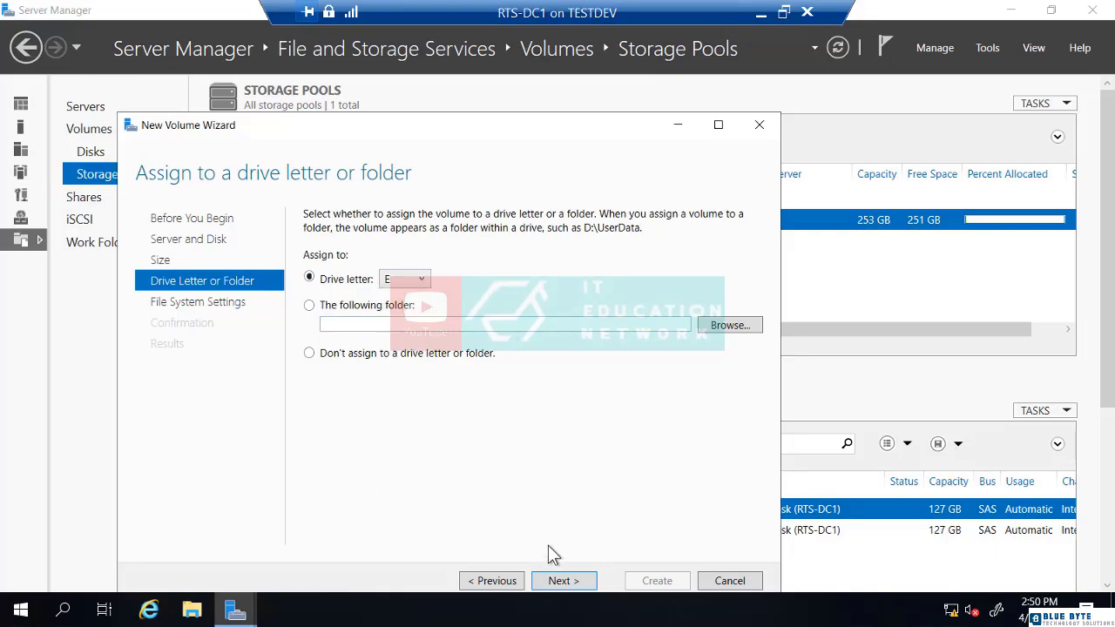
pyautogui.click(559, 581)
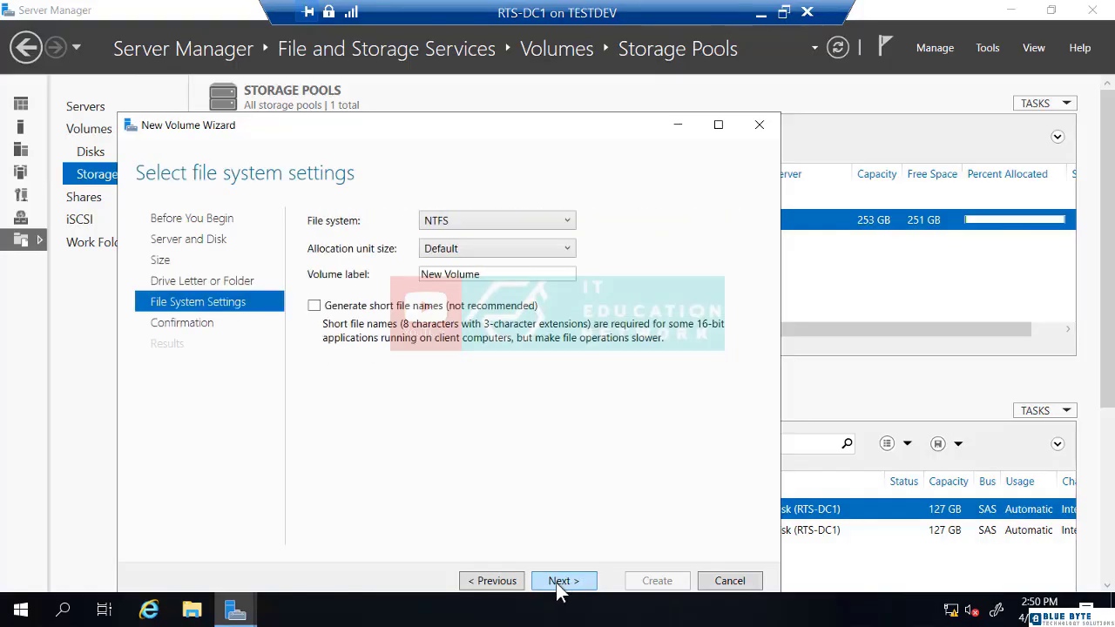
pyautogui.click(566, 220)
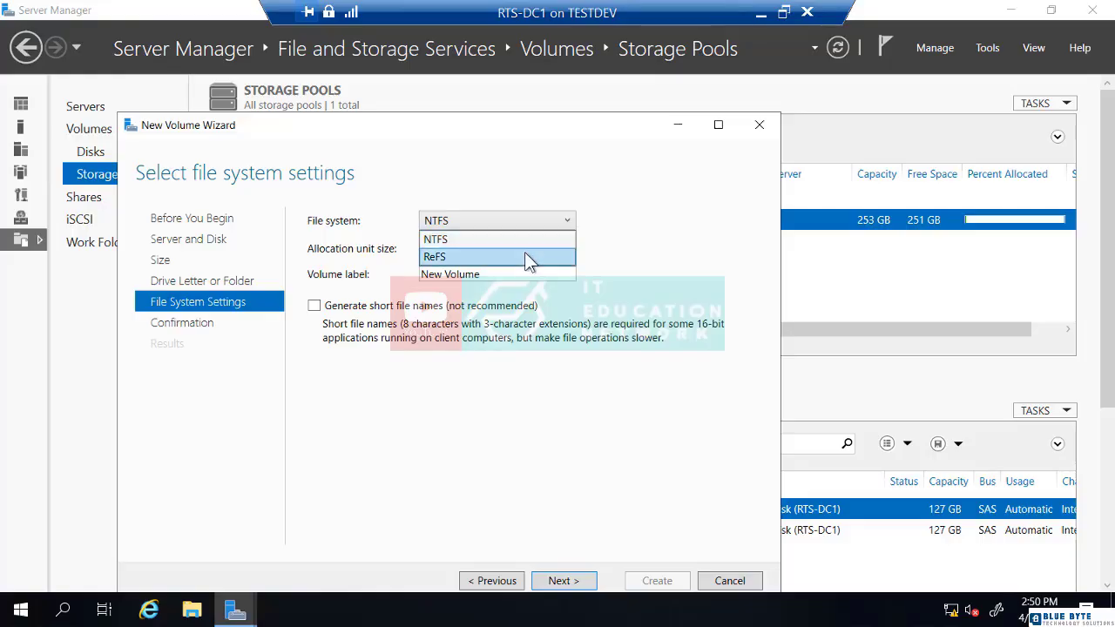
pyautogui.click(478, 237)
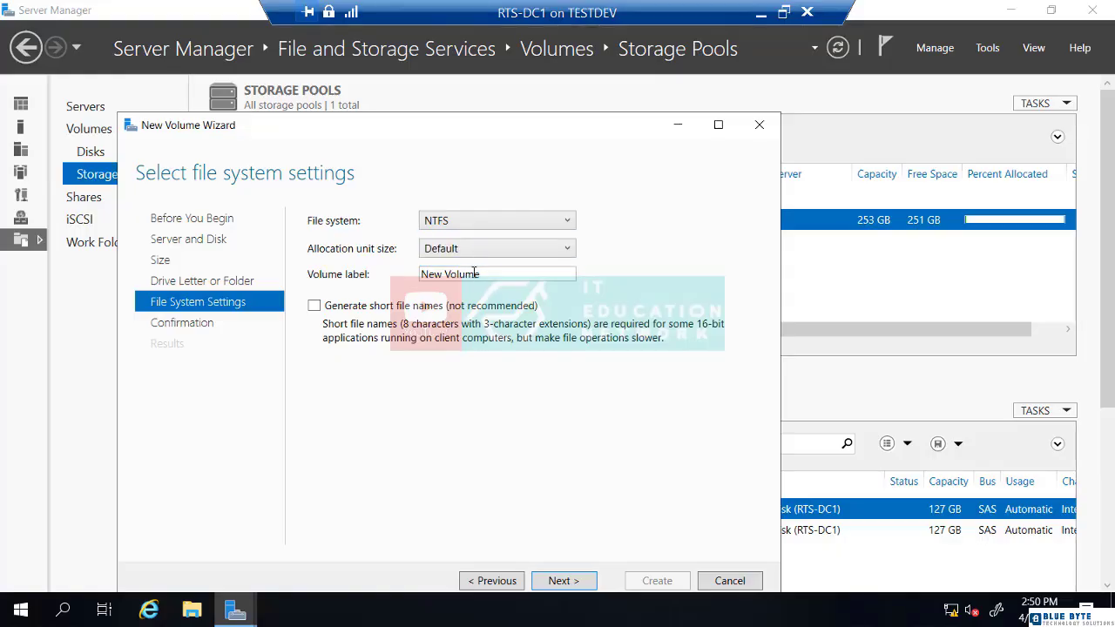
# Create the 100 GB E: volume and close the New Volume wizard.
pyautogui.click(561, 581)
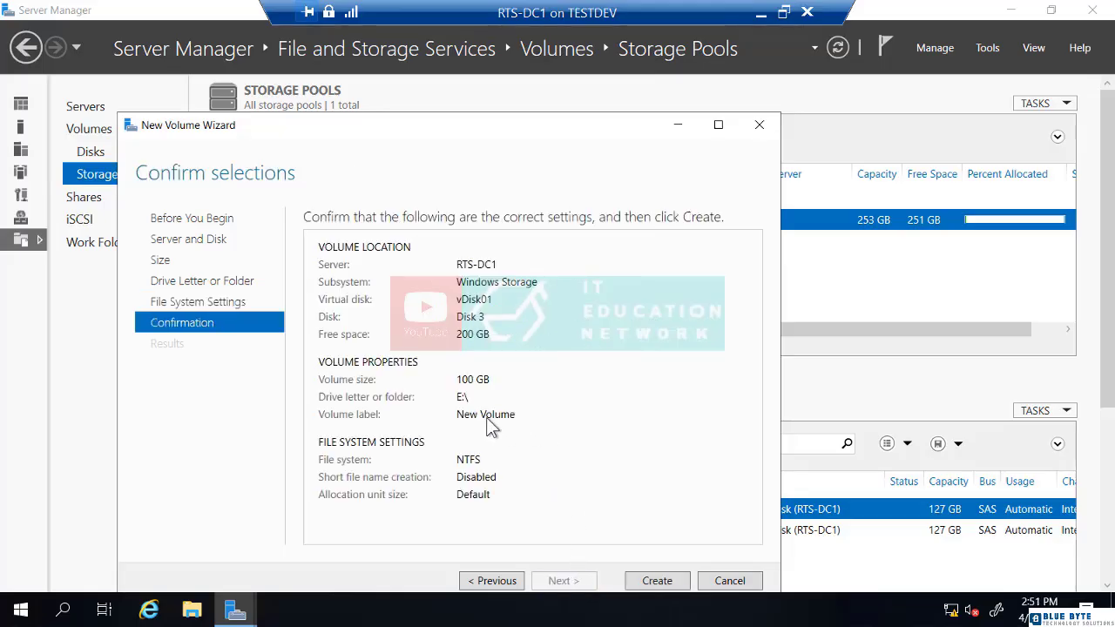
pyautogui.click(657, 581)
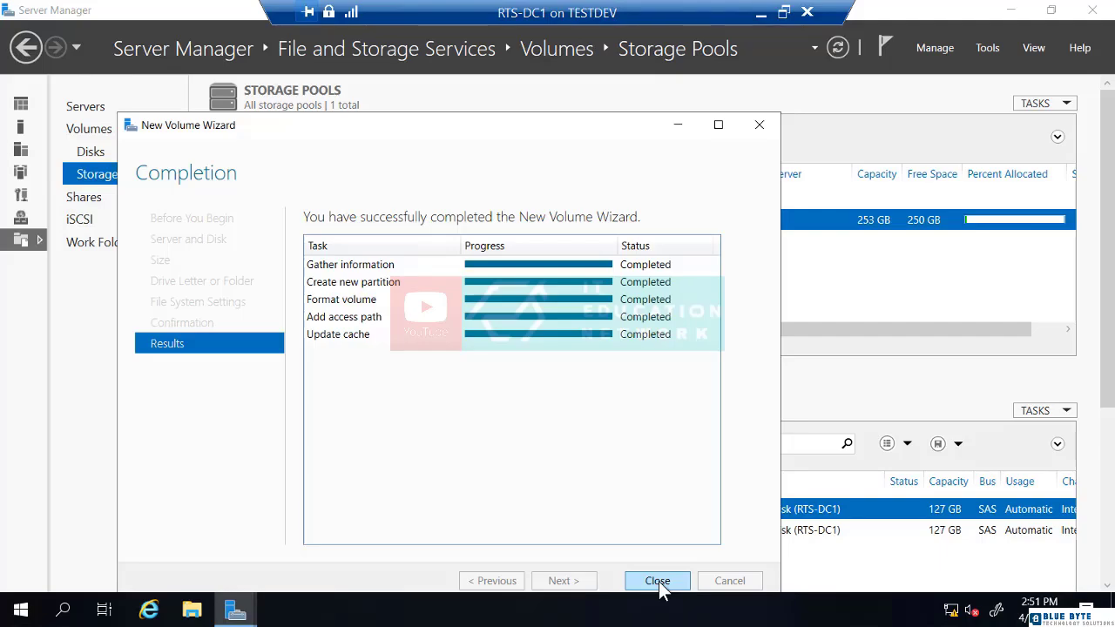
pyautogui.click(657, 581)
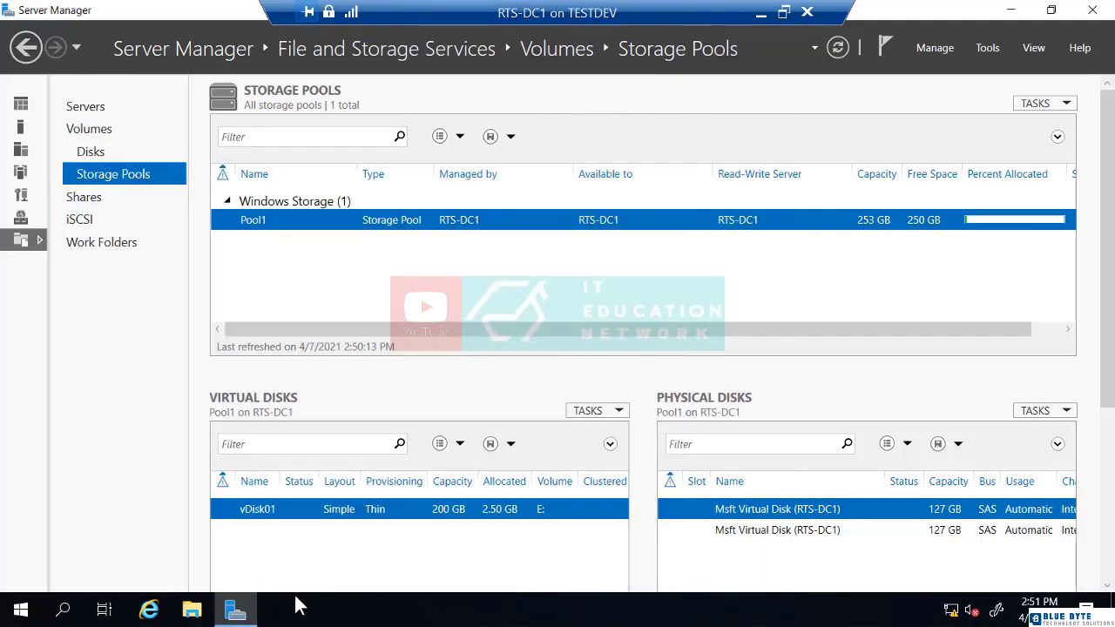
# Check New Volume (E:) under This PC, then launch Computer Management.
pyautogui.click(194, 614)
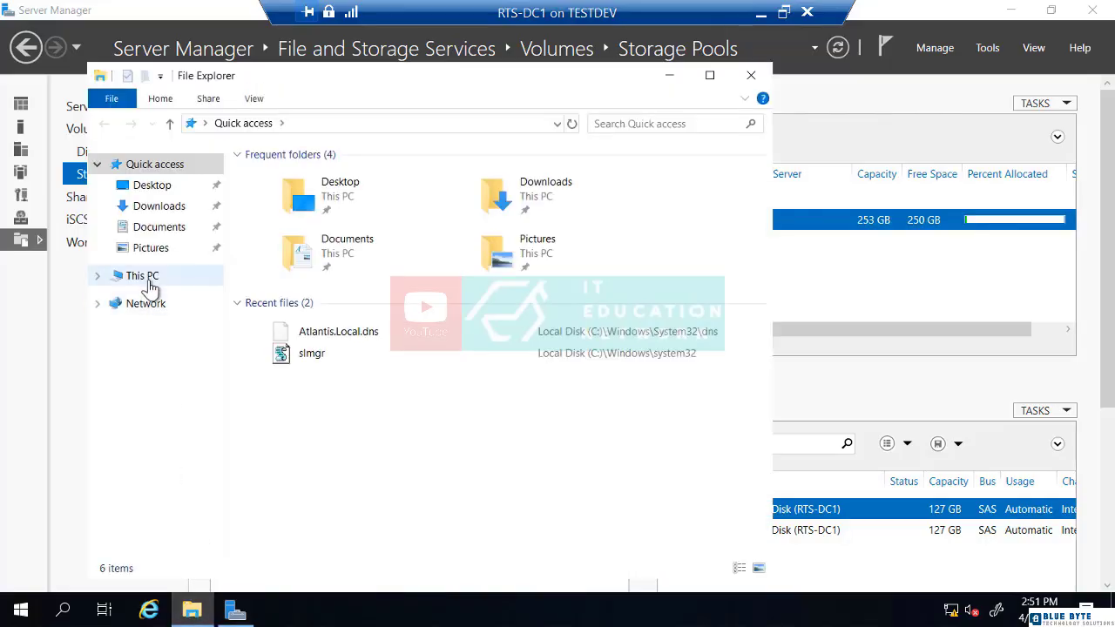
pyautogui.click(142, 276)
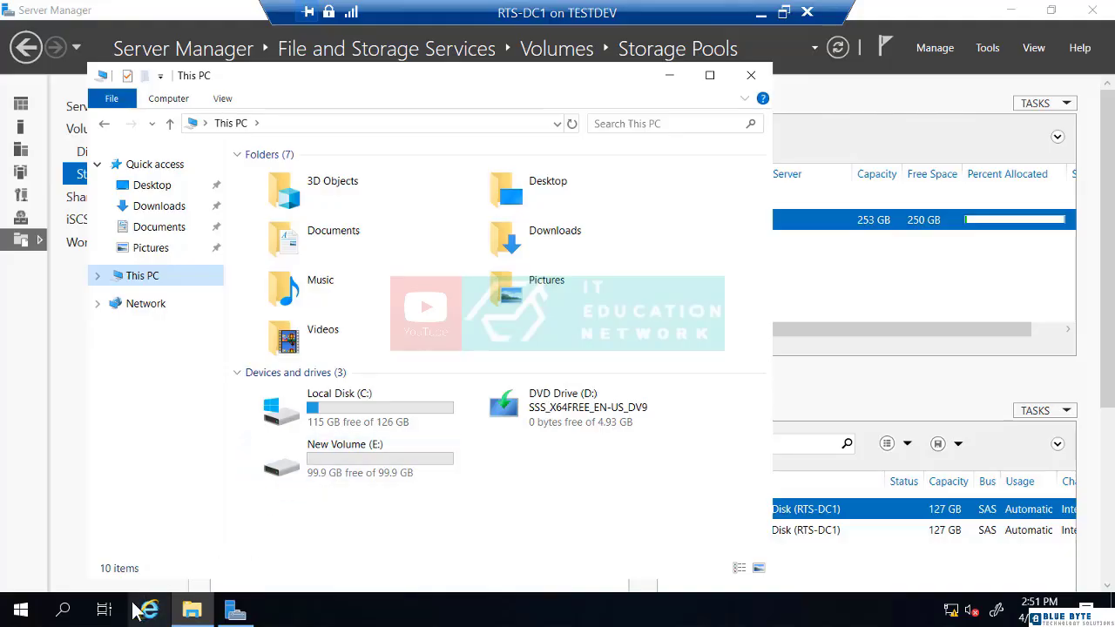
pyautogui.rightClick(21, 609)
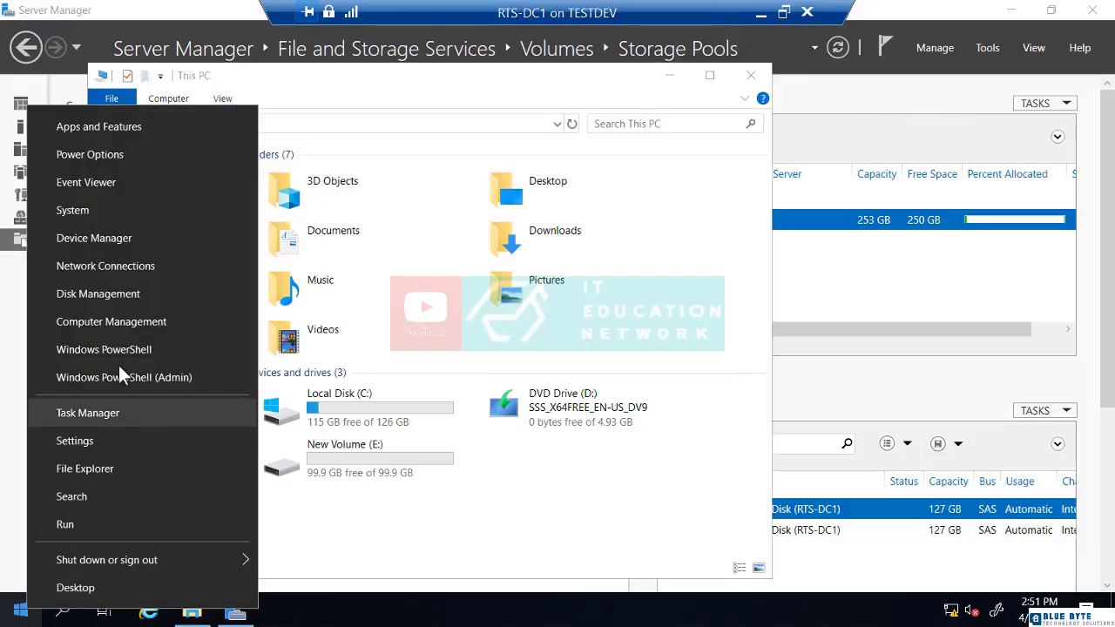
pyautogui.click(123, 320)
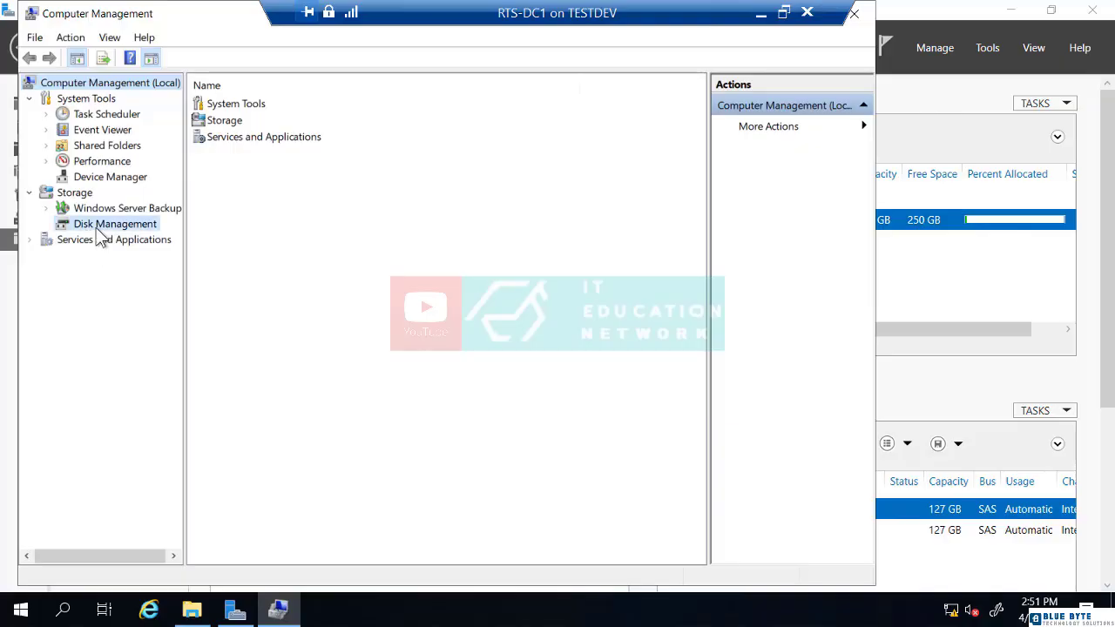
# Inspect Disk 3 in Disk Management (100 GB E:, 99.98 GB unallocated), then return to Server Manager.
pyautogui.click(98, 229)
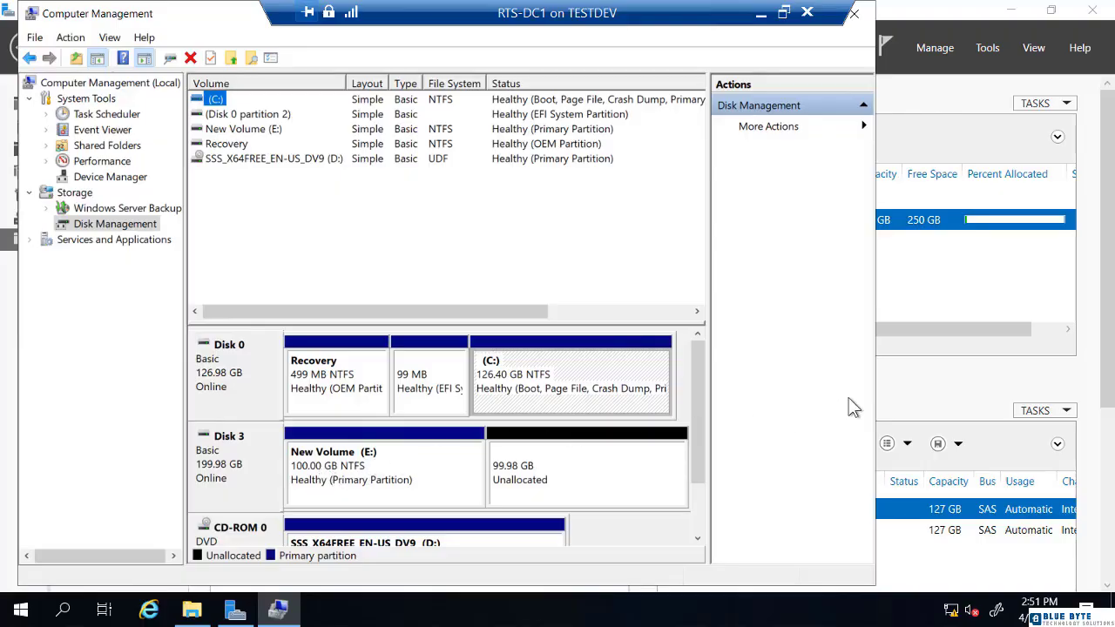
pyautogui.click(959, 384)
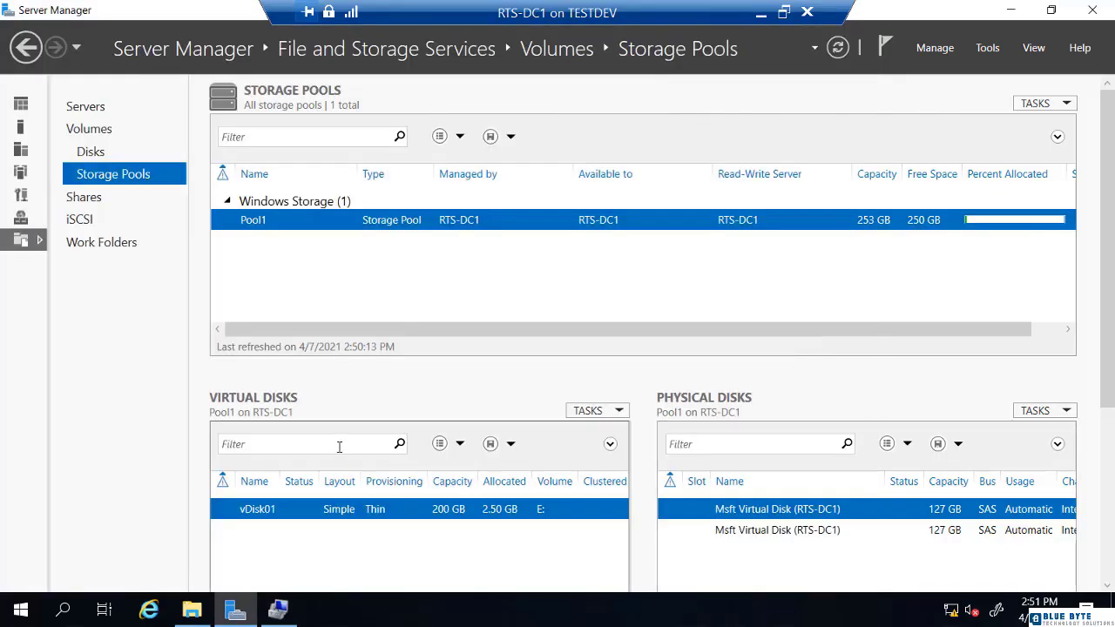
# Start a new volume on vDisk01, keeping Disk 3 as target and the full 100 GB size.
pyautogui.scroll(-1, 327, 461)
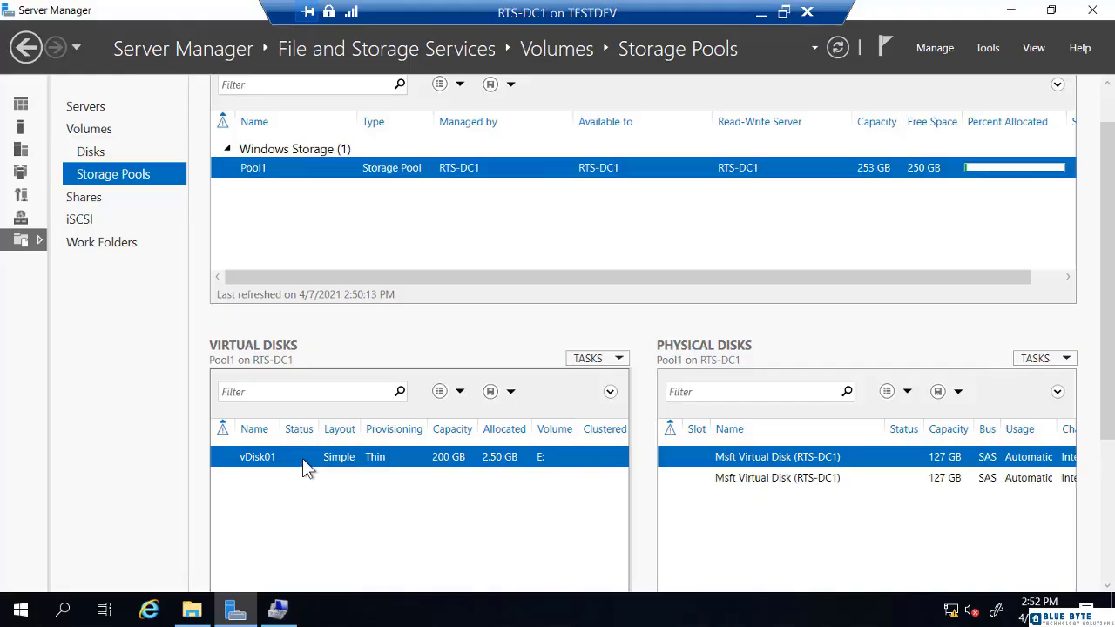
pyautogui.rightClick(302, 454)
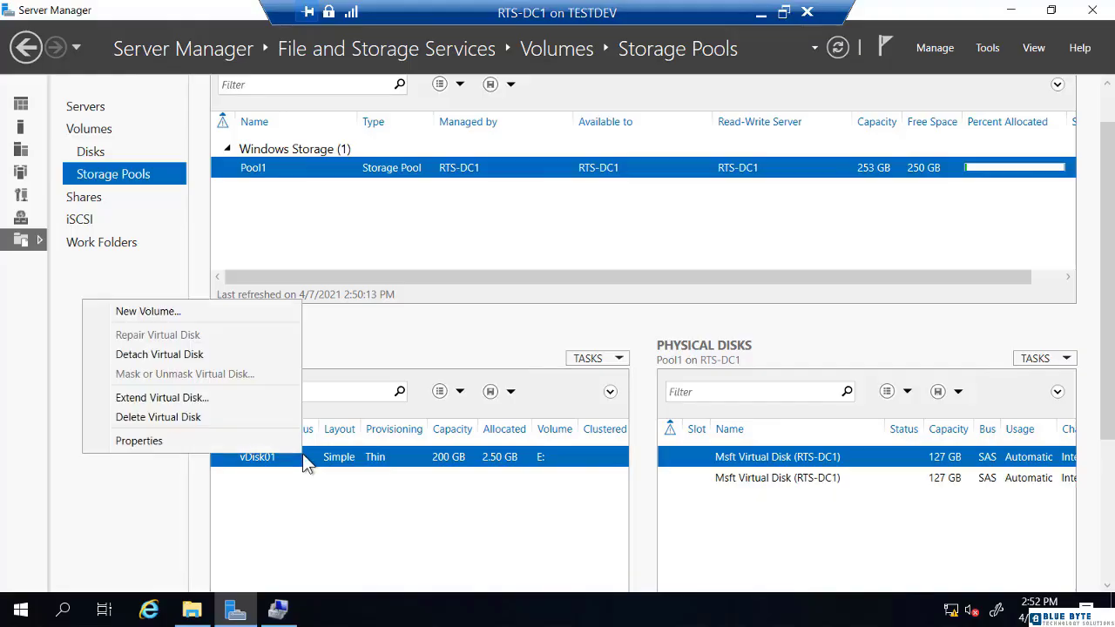
pyautogui.click(207, 316)
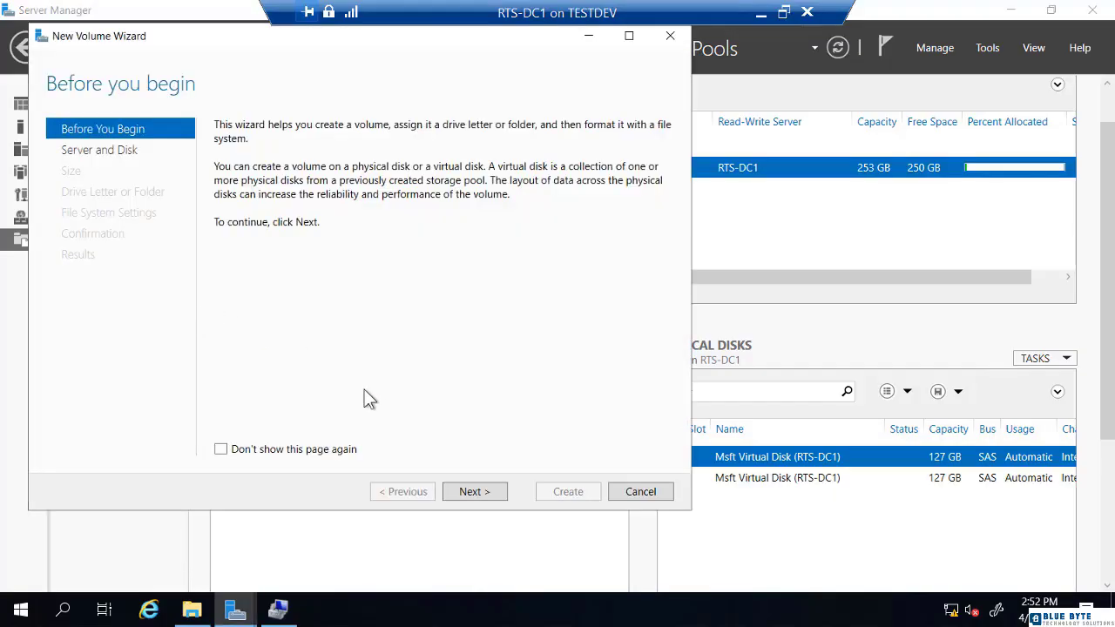
pyautogui.click(473, 491)
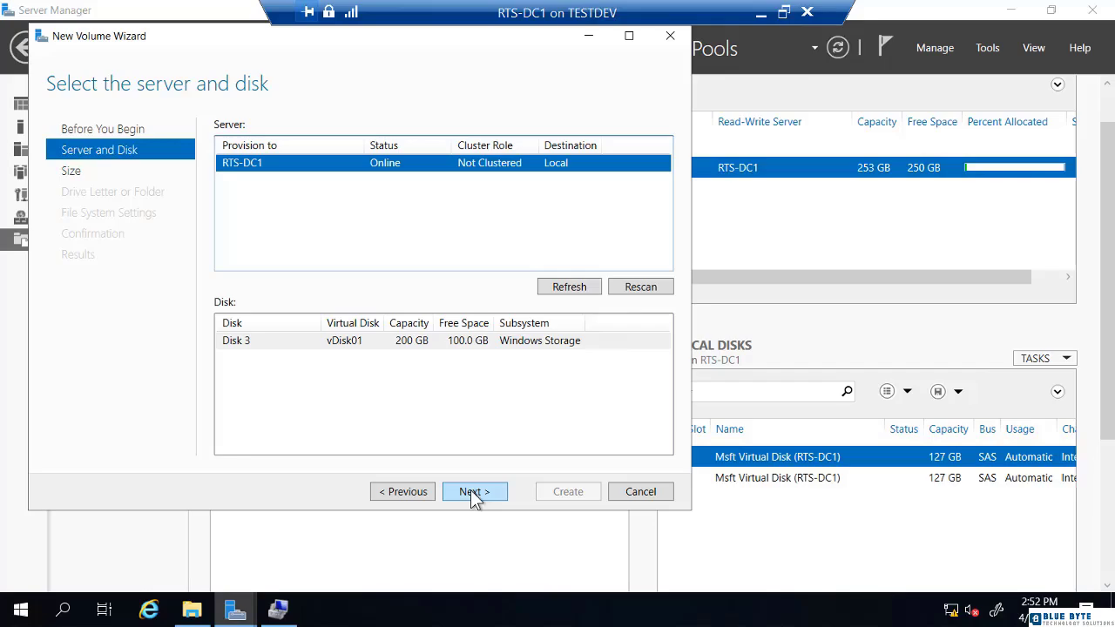
pyautogui.click(470, 491)
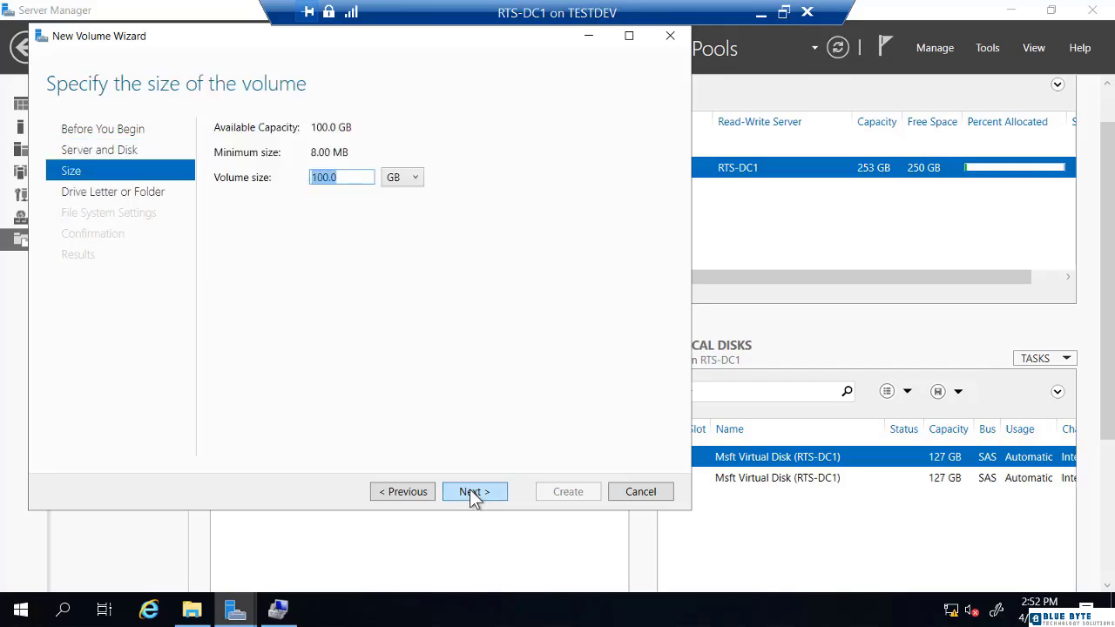
pyautogui.click(471, 492)
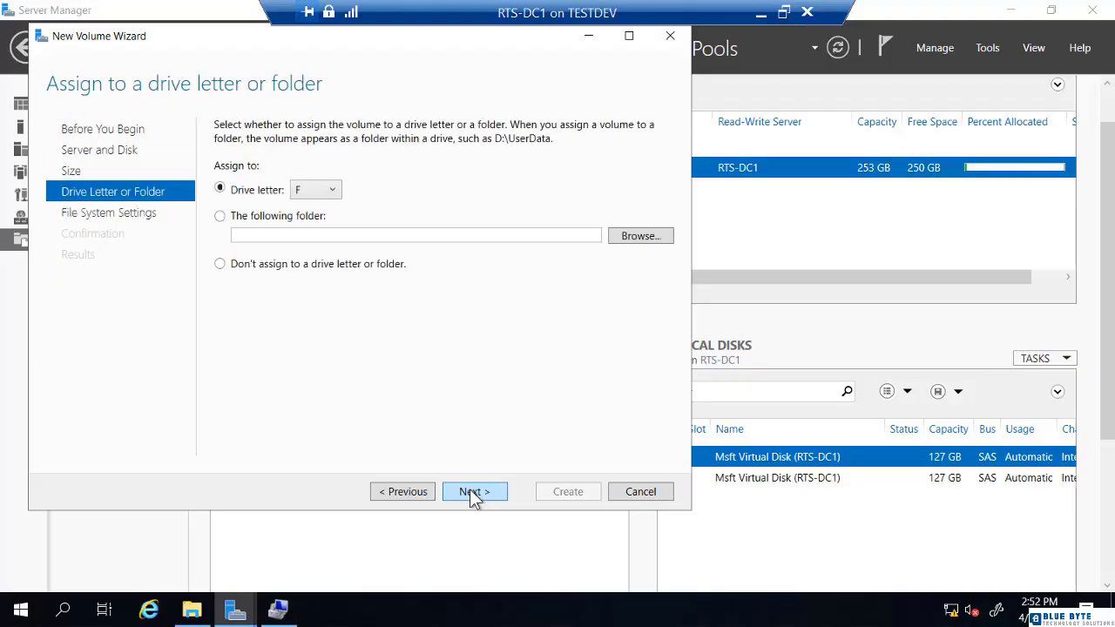
# Create volume F: on vDisk01 formatted as ReFS, then check it in Disk Management.
pyautogui.click(472, 491)
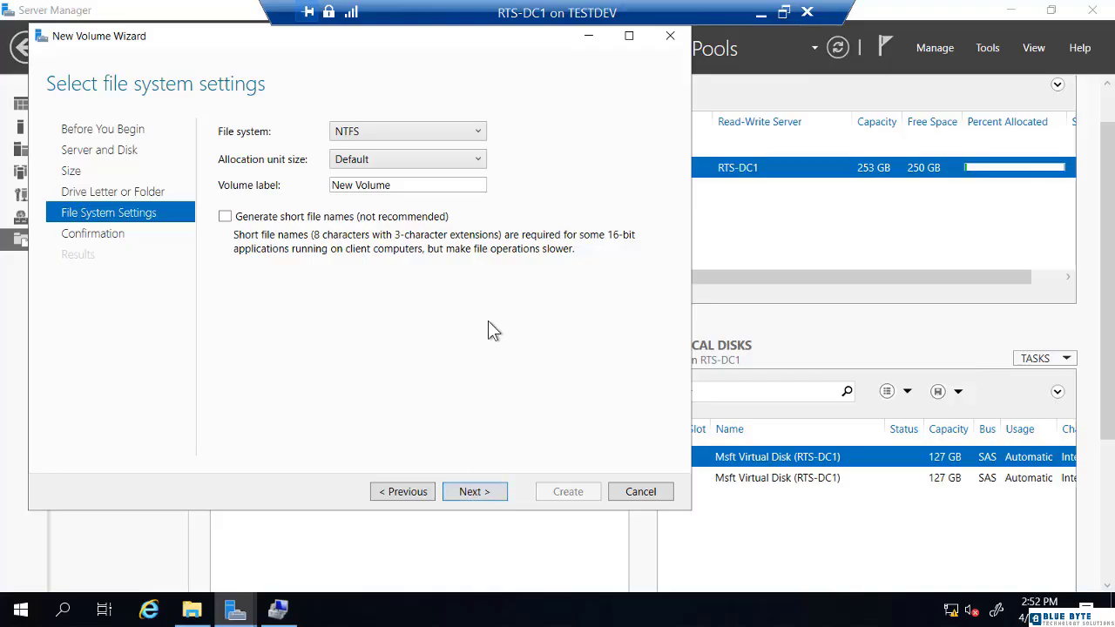
pyautogui.click(455, 132)
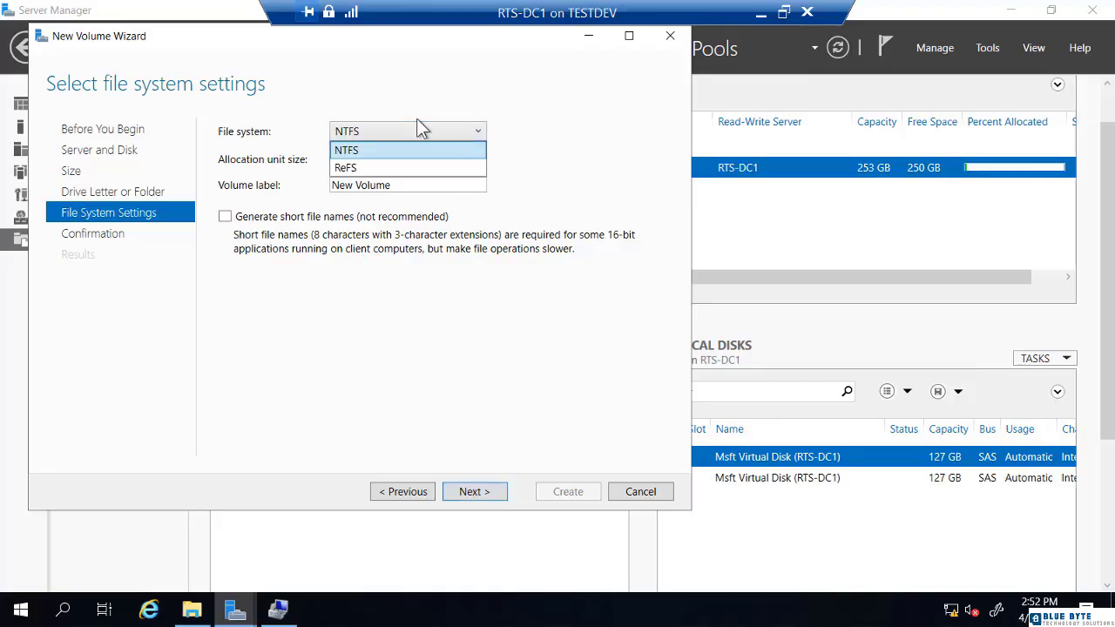
pyautogui.click(352, 170)
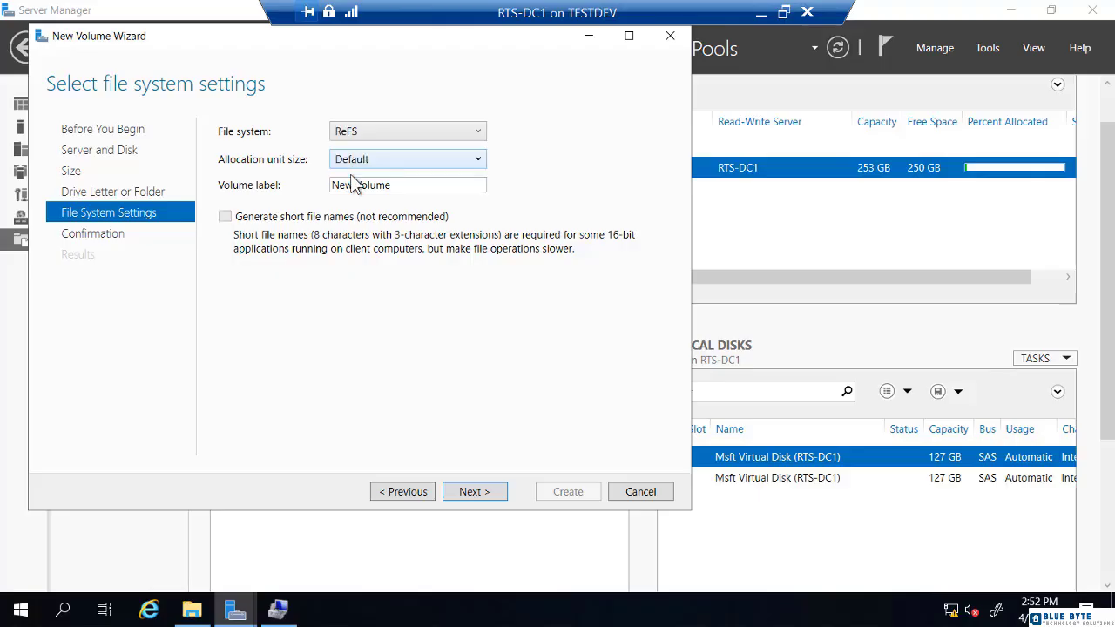
pyautogui.click(476, 492)
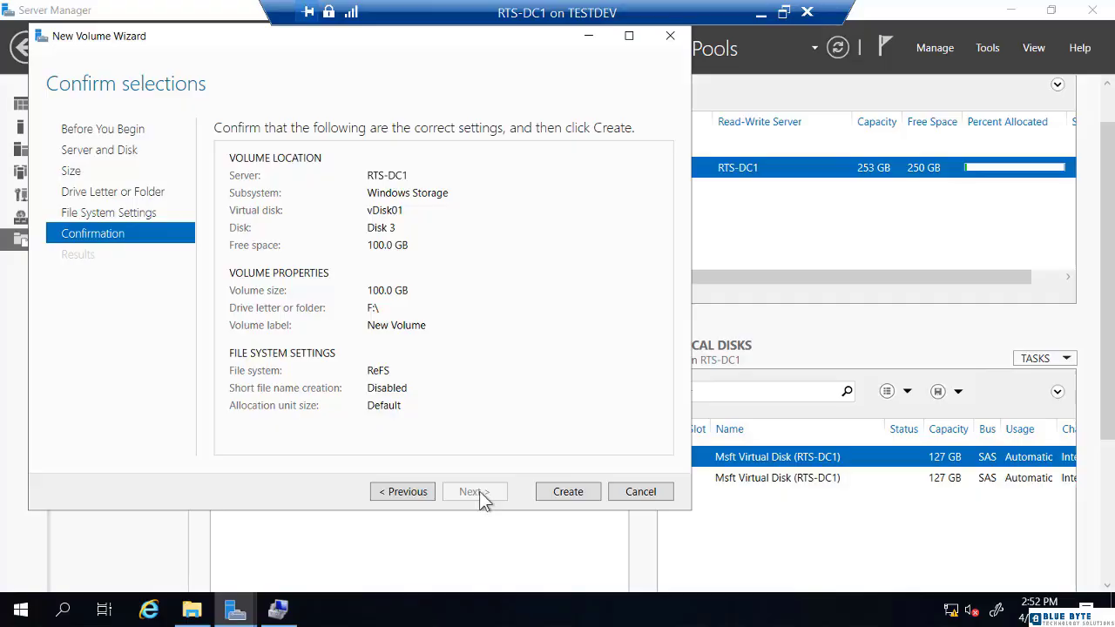
pyautogui.click(568, 492)
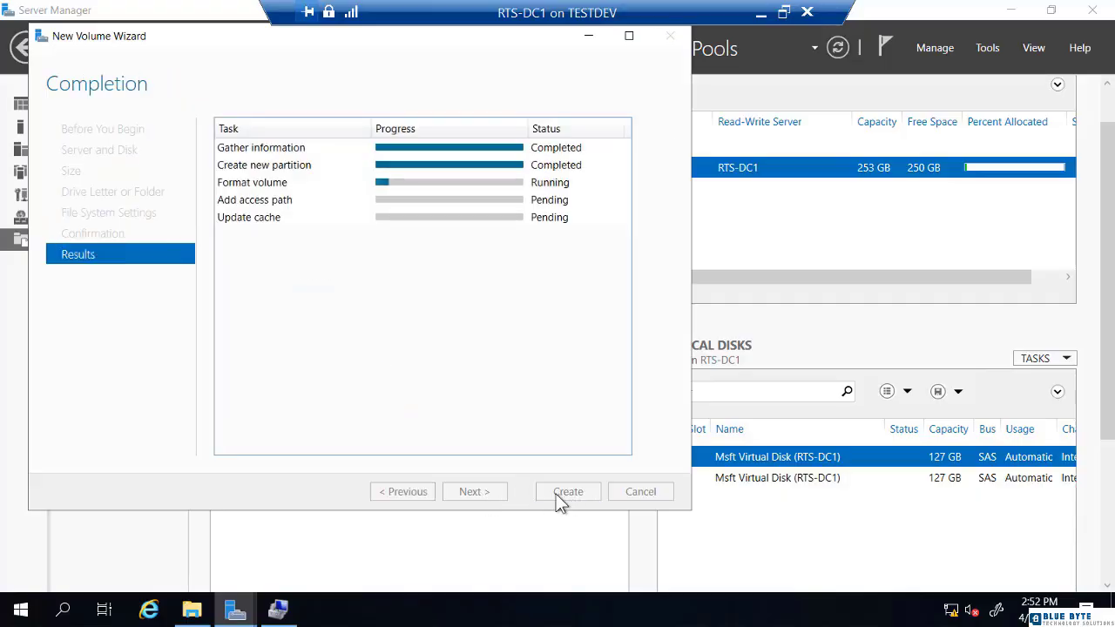
pyautogui.click(279, 612)
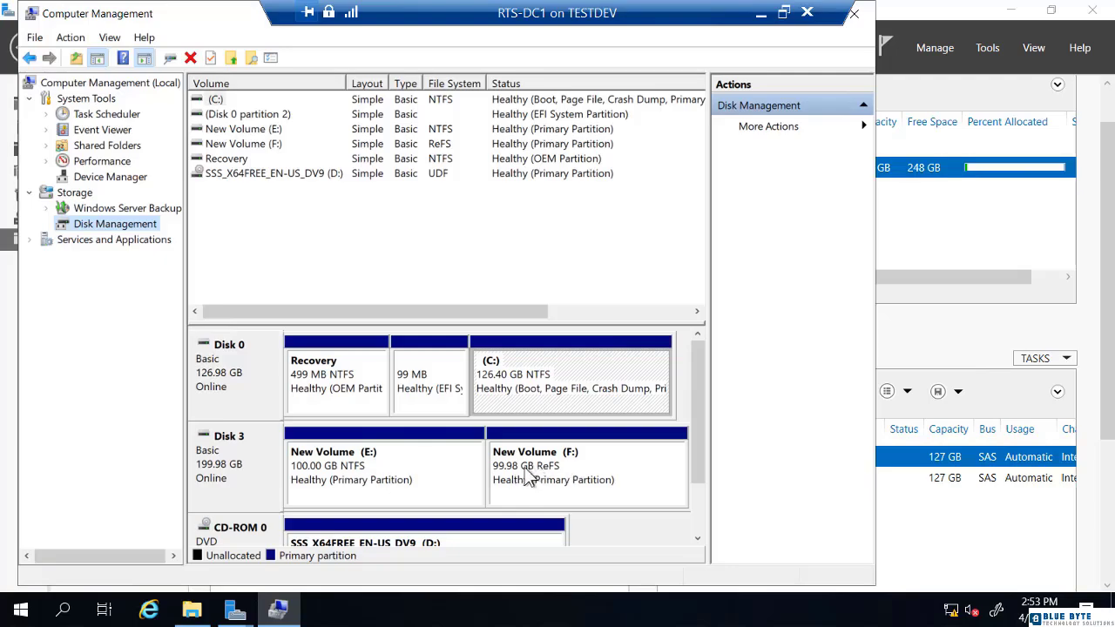
# Confirm drive F: appears in This PC, then return to Server Manager's Pool1 view.
pyautogui.click(192, 610)
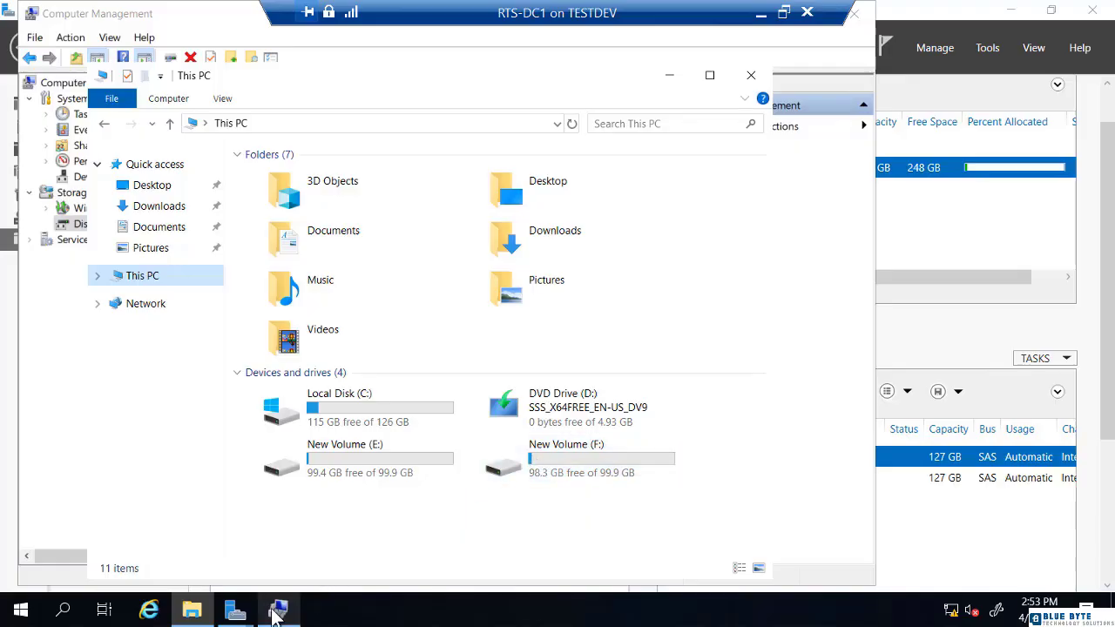
pyautogui.click(277, 608)
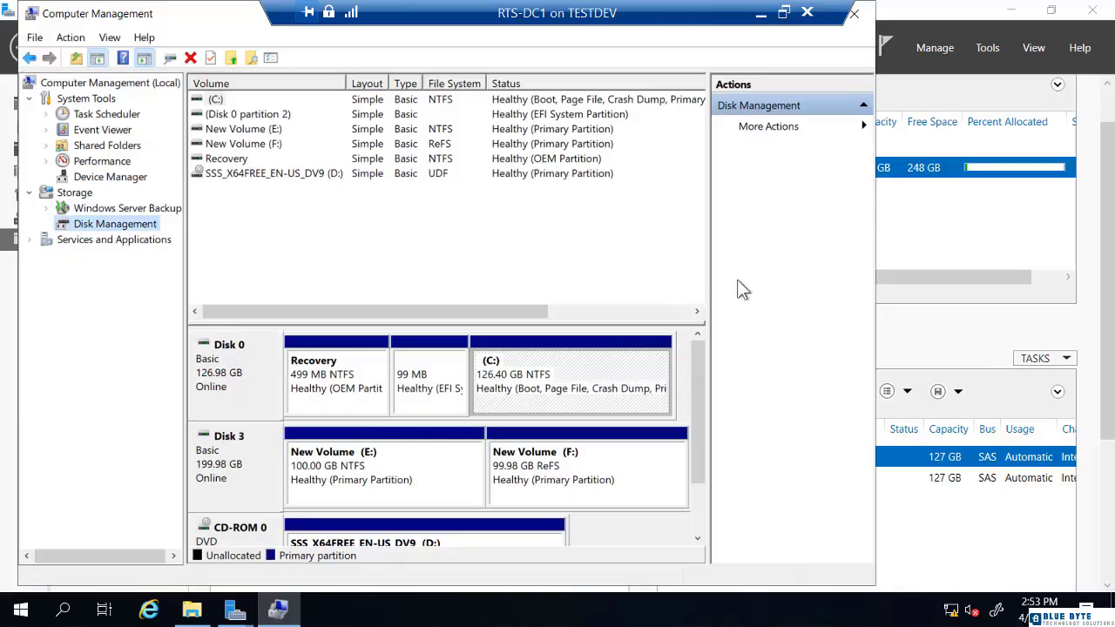
pyautogui.click(925, 226)
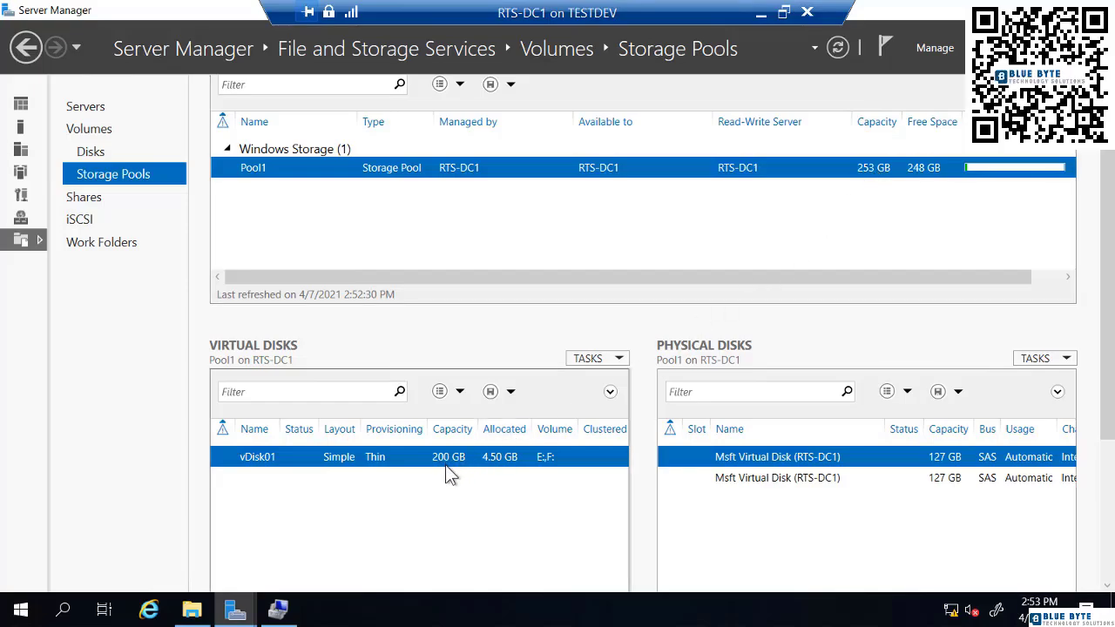
# Start a new virtual disk in Pool1 and name it vDisk02.
pyautogui.click(583, 360)
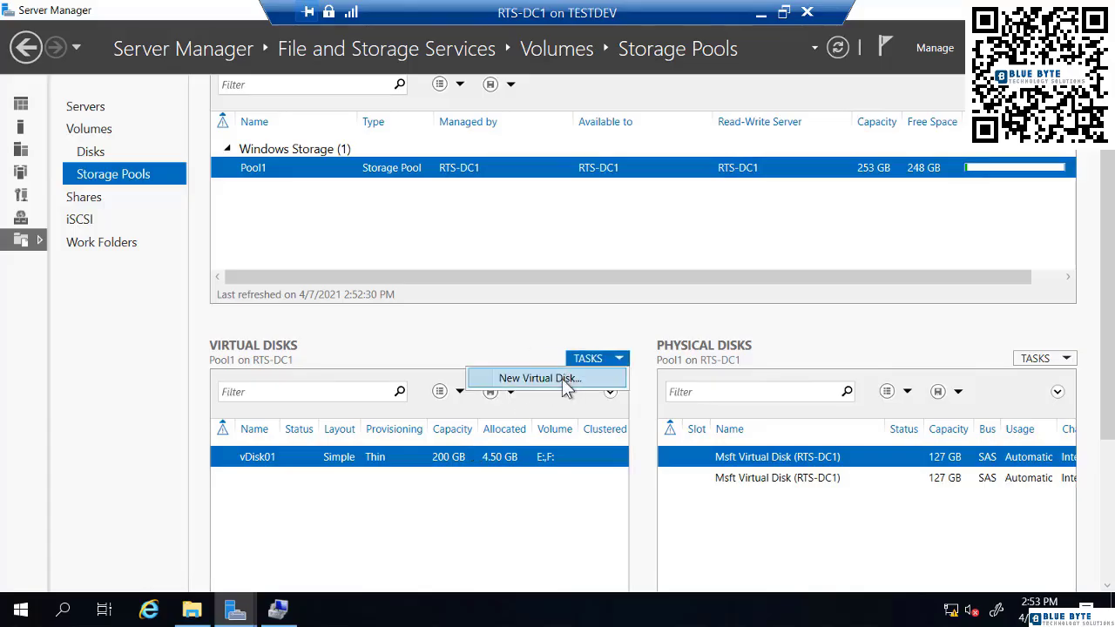
pyautogui.click(561, 379)
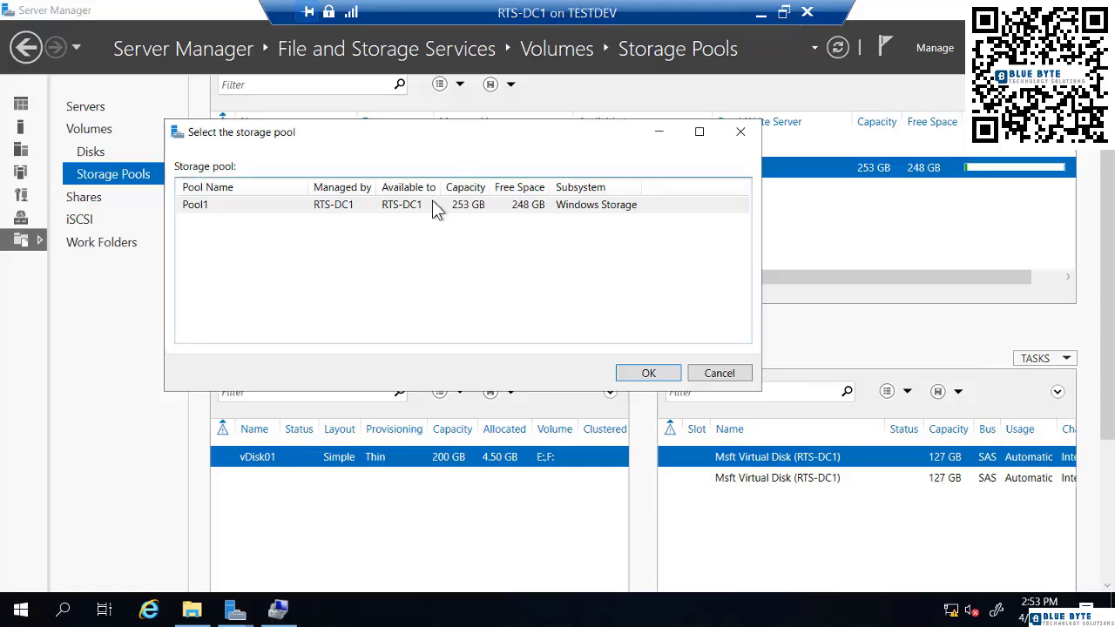
pyautogui.click(392, 209)
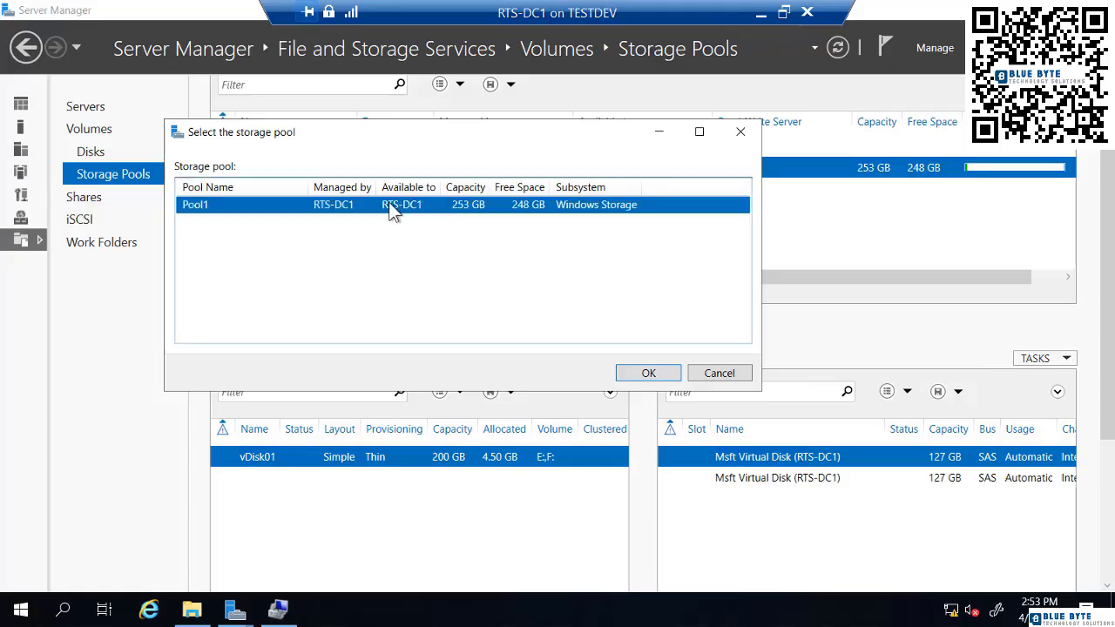
pyautogui.click(642, 374)
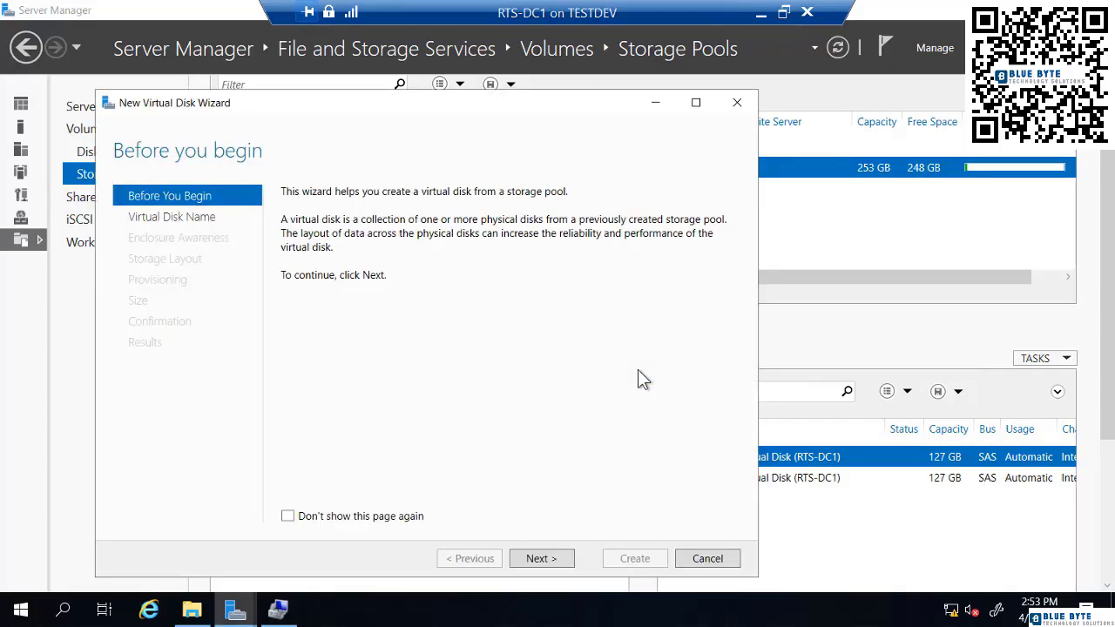
pyautogui.click(556, 560)
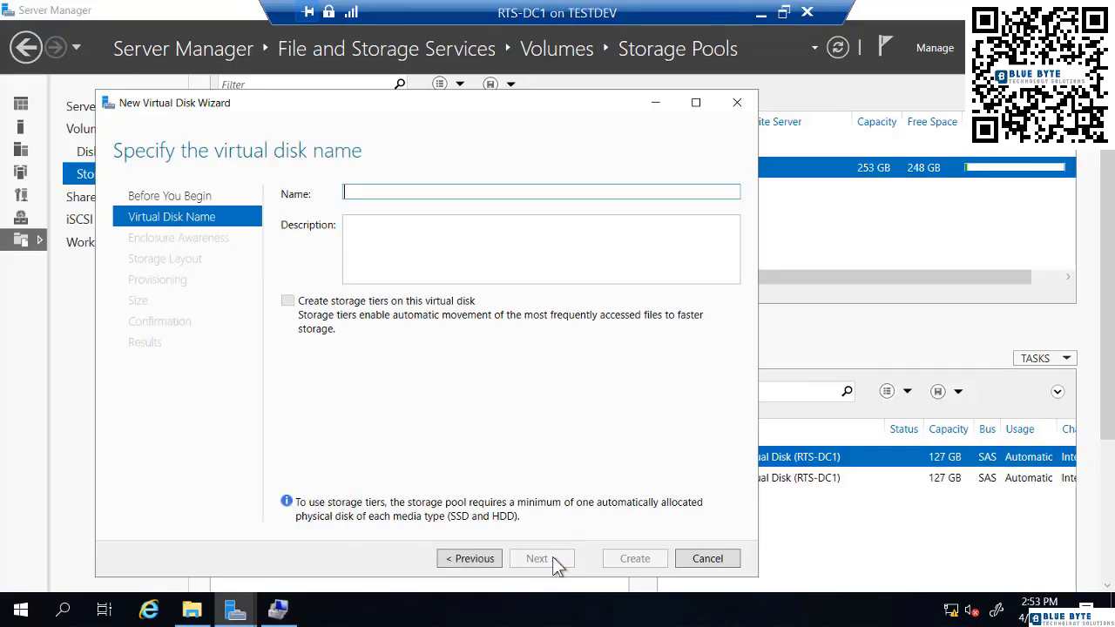
pyautogui.write('vDisk')
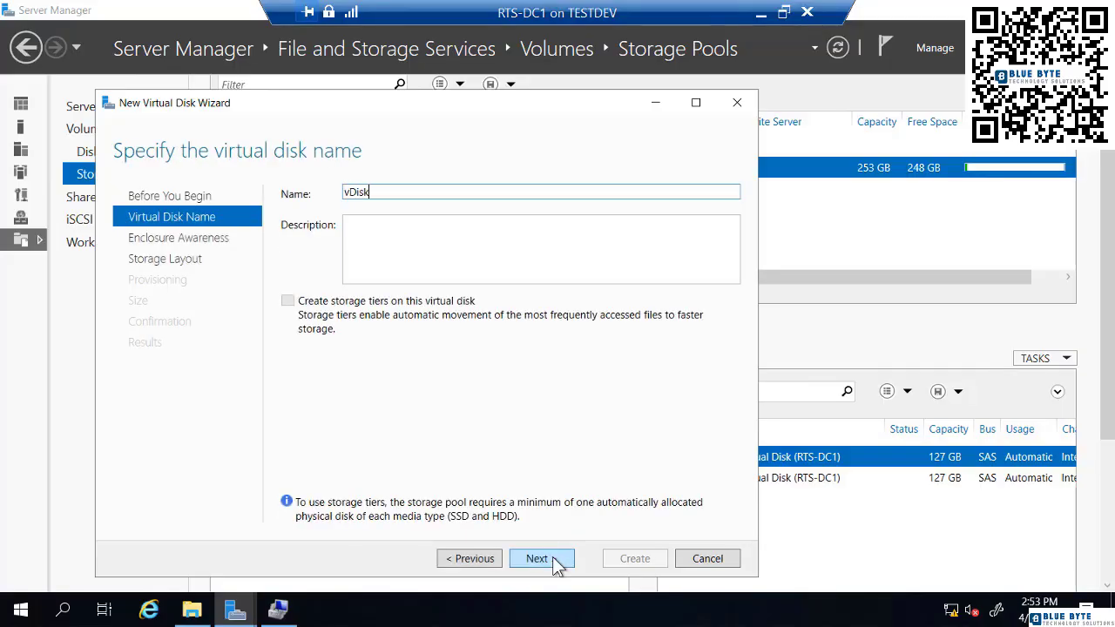
pyautogui.write('02')
pyautogui.click(555, 560)
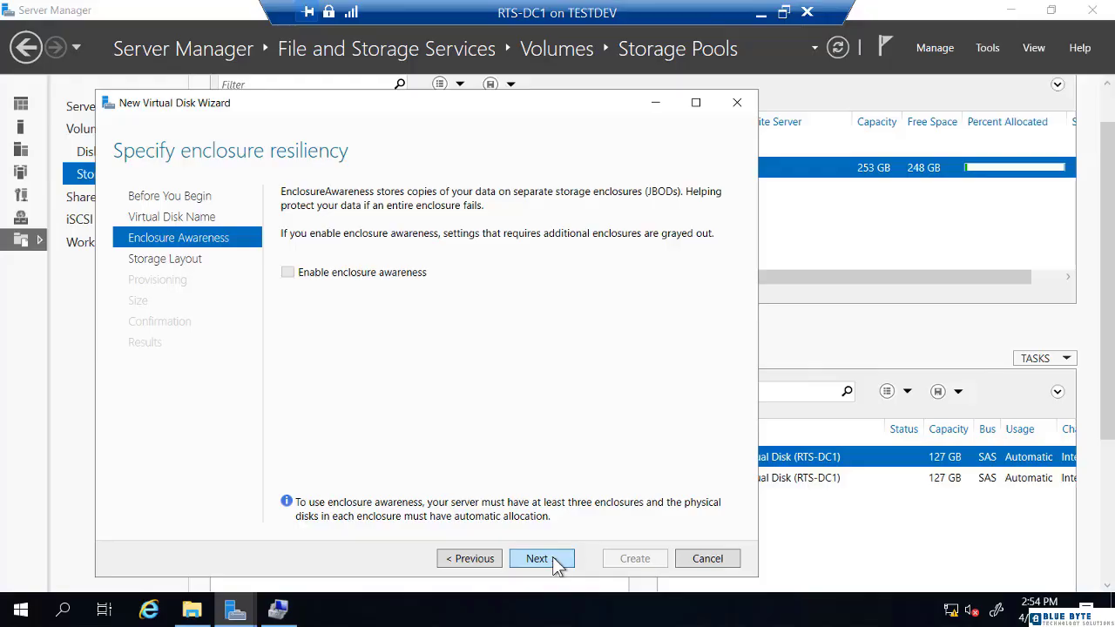
# Give vDisk02 a Simple layout, thin provisioning and a 40 GB size, then create it.
pyautogui.click(555, 560)
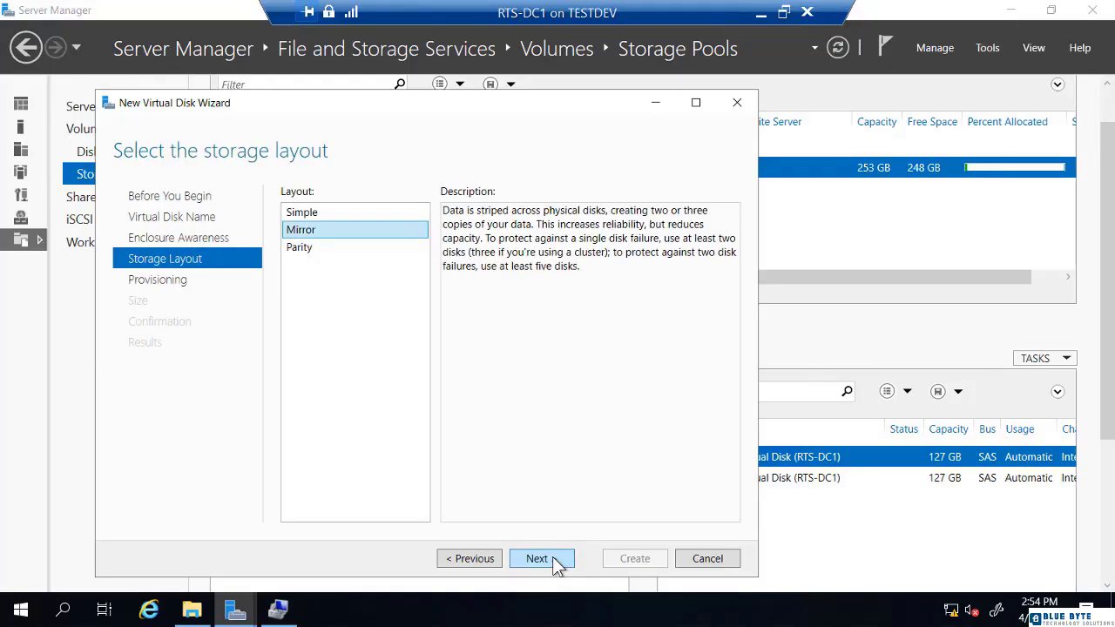
pyautogui.click(309, 215)
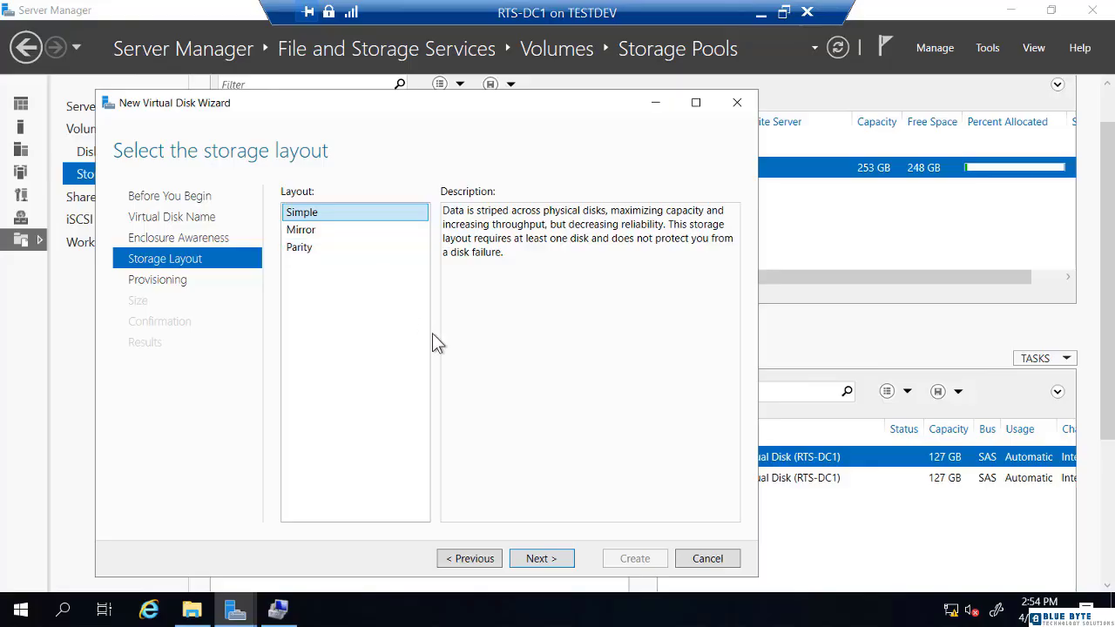
pyautogui.click(538, 562)
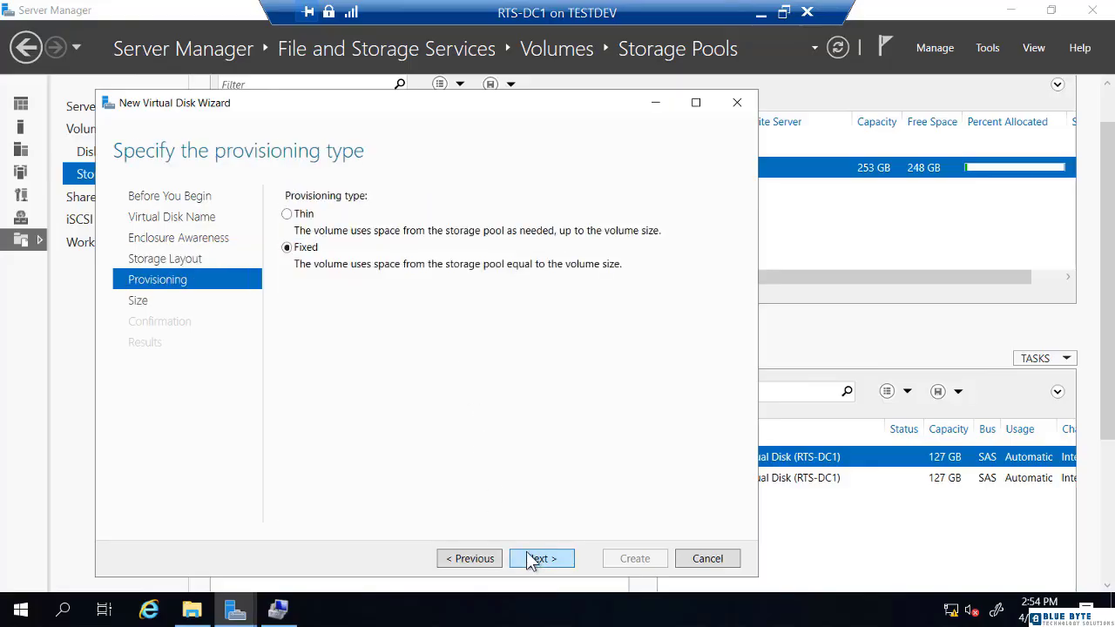
pyautogui.click(301, 218)
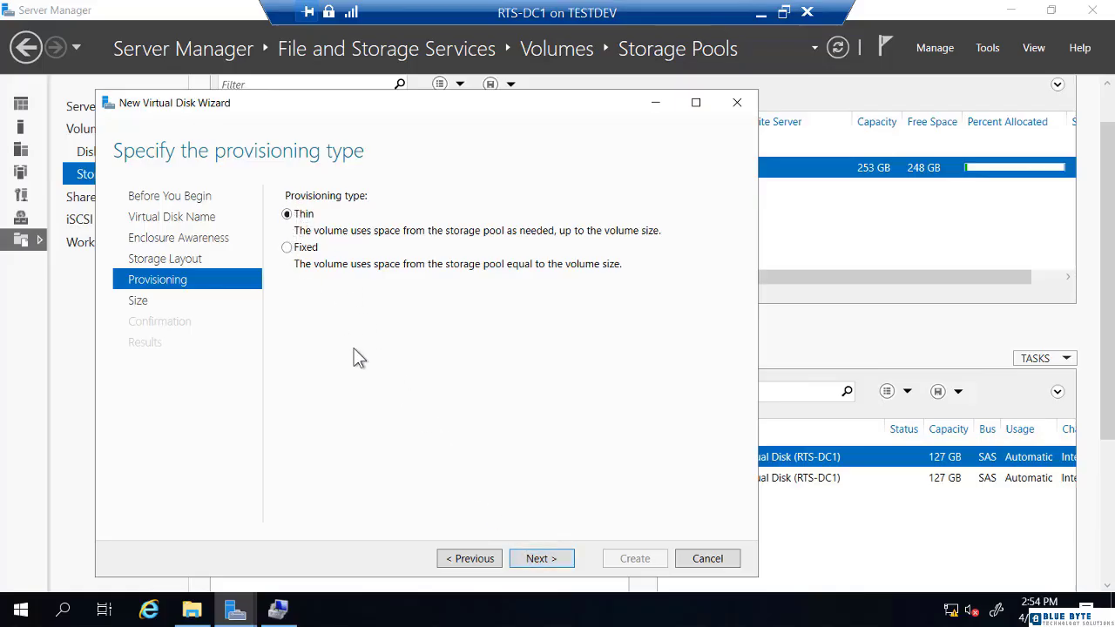
pyautogui.click(545, 560)
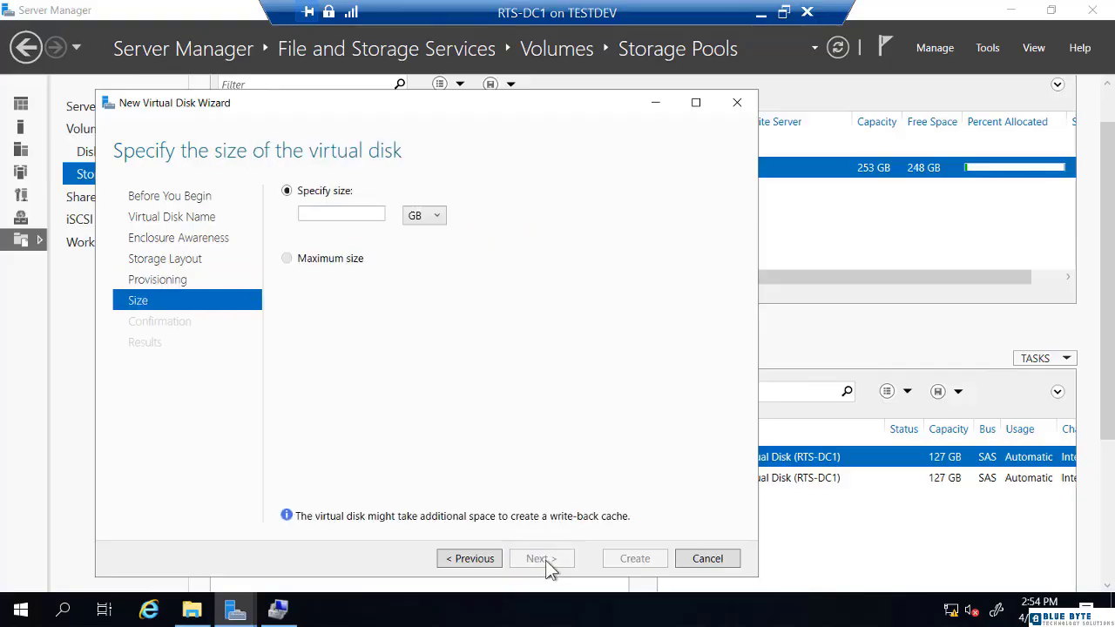
pyautogui.click(339, 213)
pyautogui.write('40')
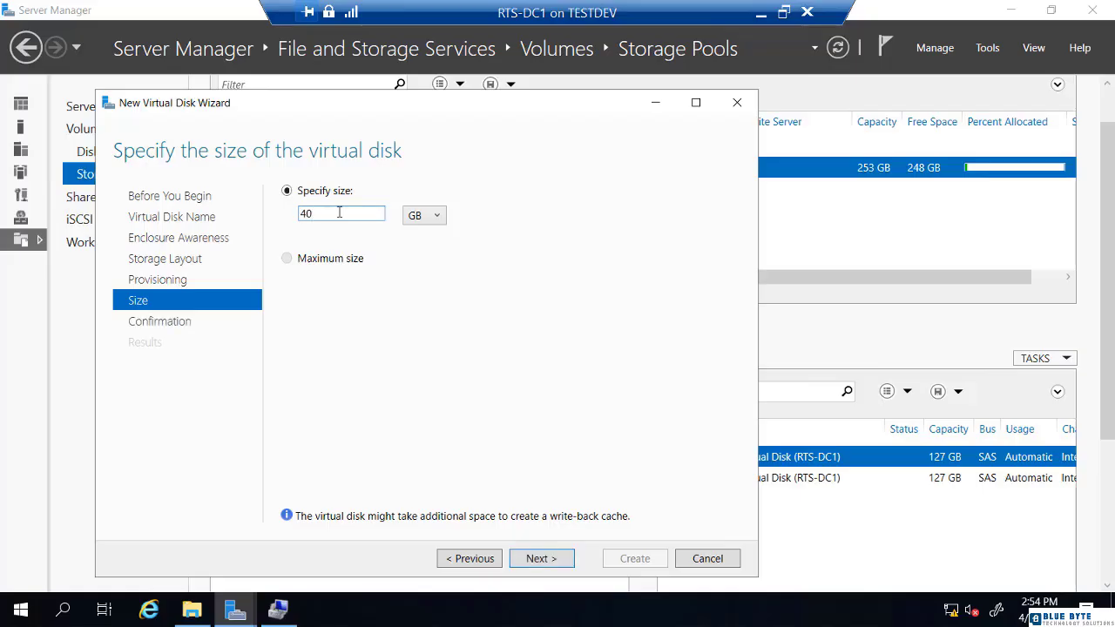
pyautogui.click(551, 563)
pyautogui.click(632, 562)
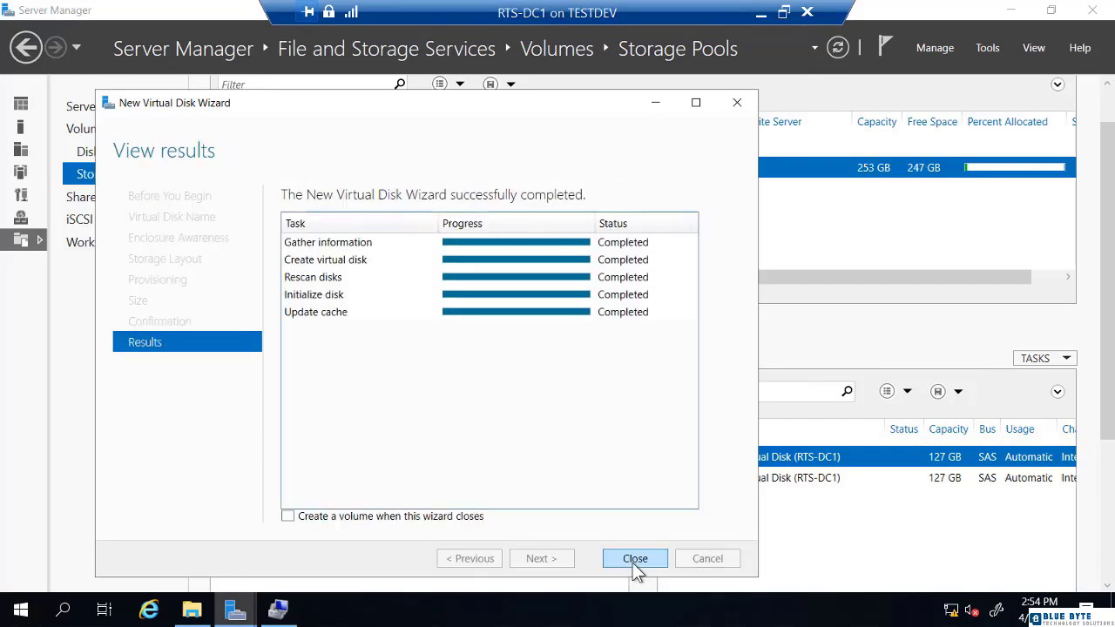
# Close the virtual disk wizard and dismiss a first New Volume attempt on vDisk02.
pyautogui.click(633, 560)
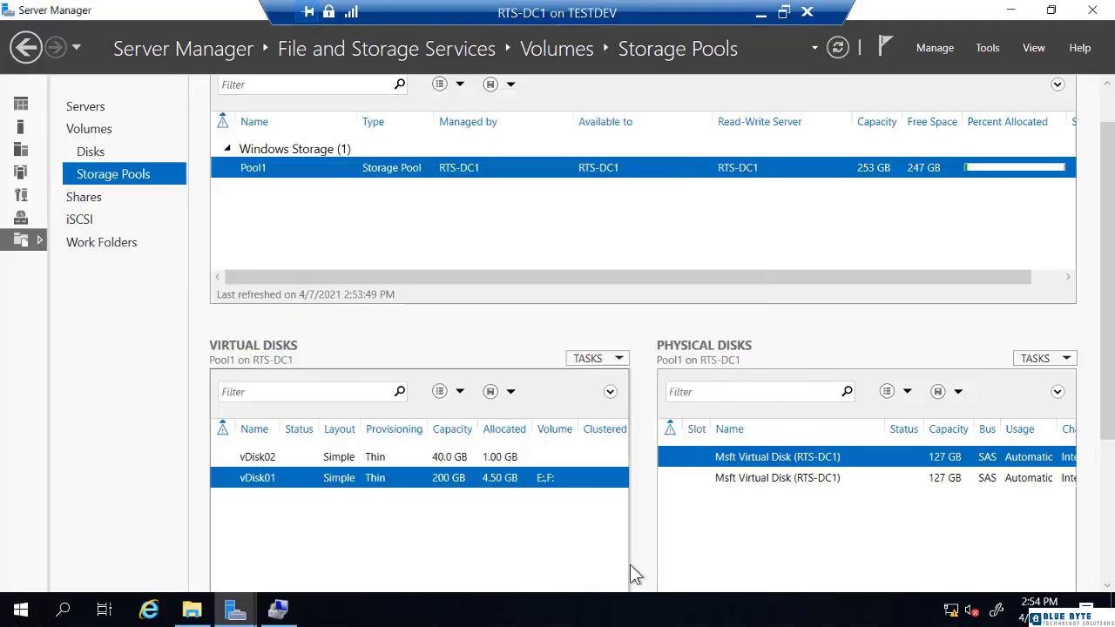
pyautogui.click(291, 459)
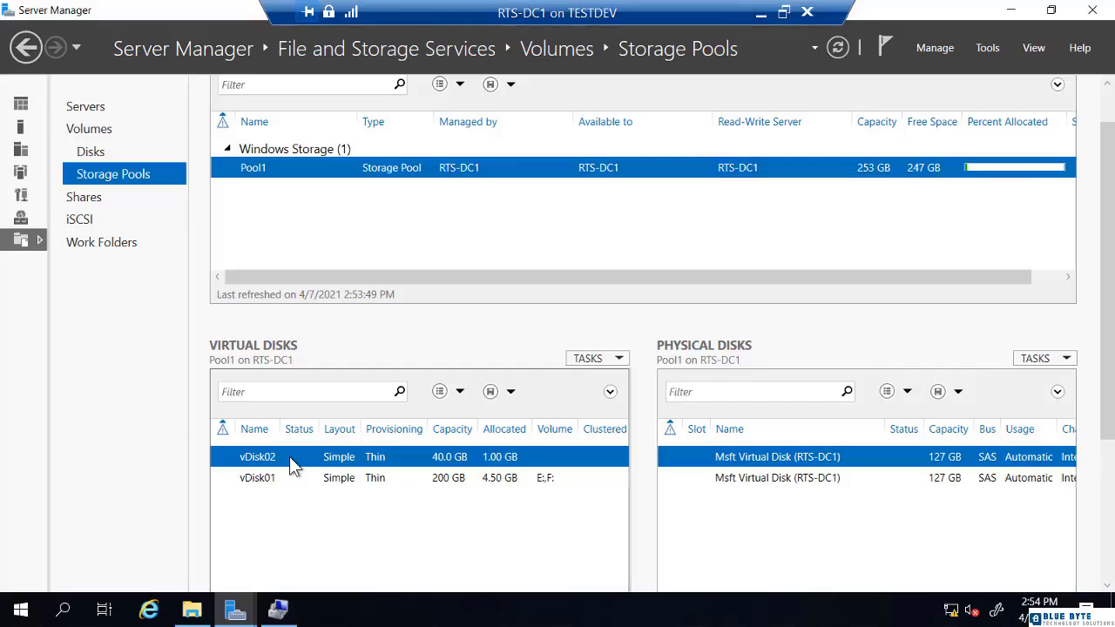
pyautogui.rightClick(289, 456)
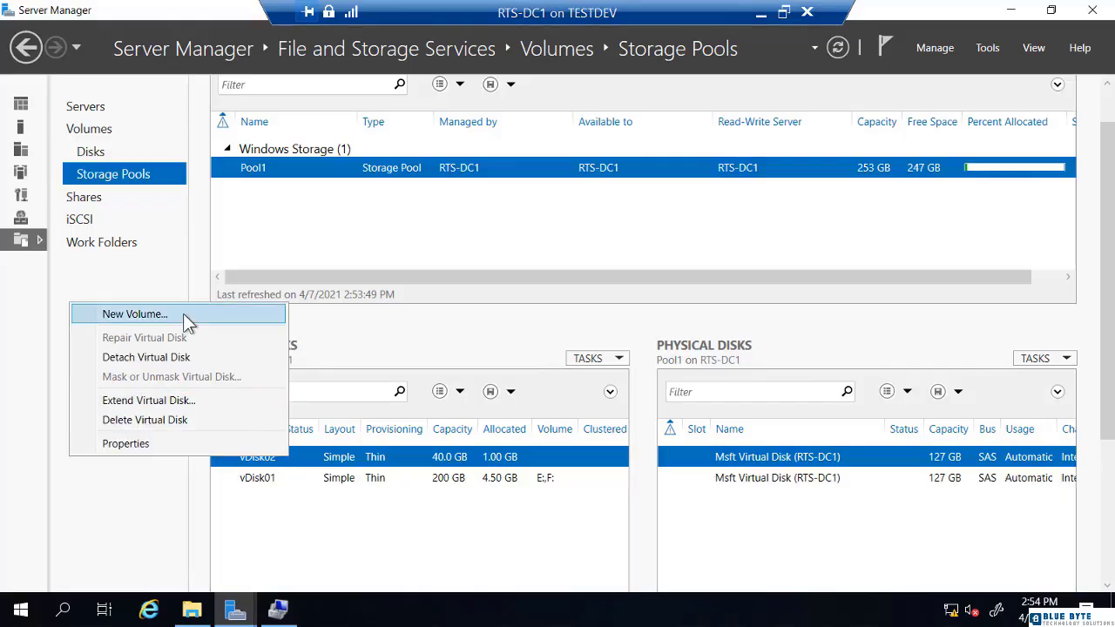
pyautogui.click(135, 313)
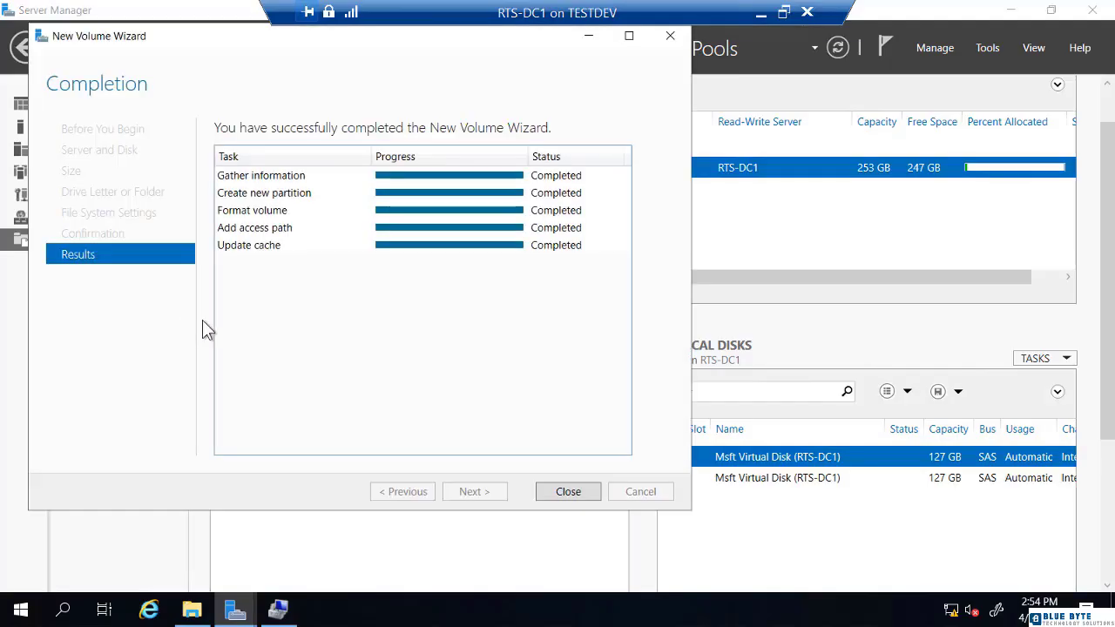
pyautogui.click(584, 492)
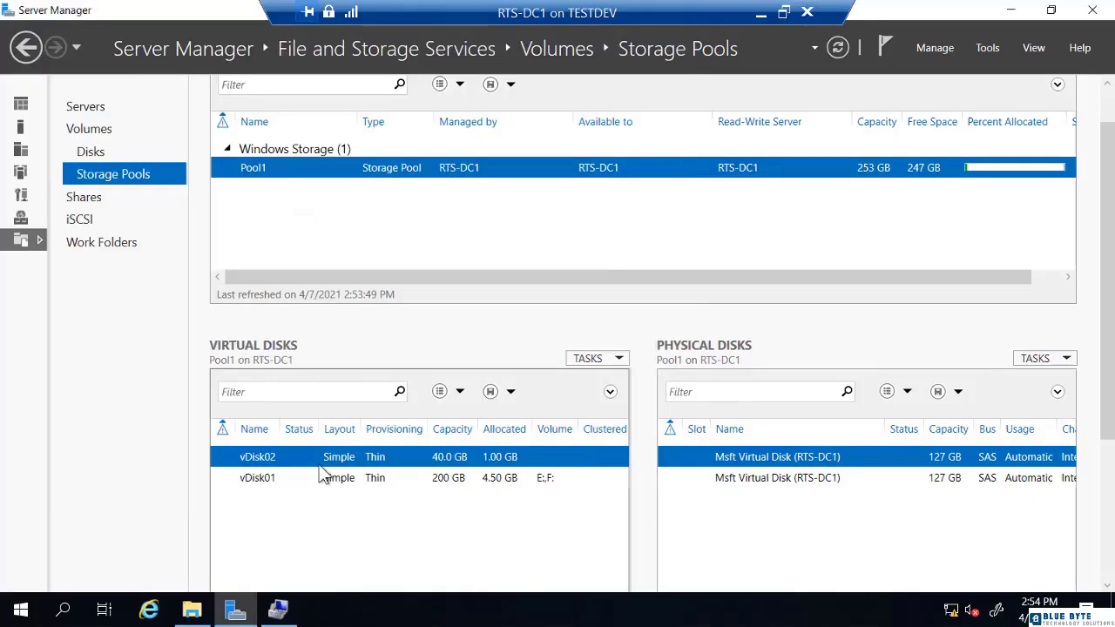
# Create a 40.0 GB NTFS volume with drive letter G on Disk 4 of vDisk02.
pyautogui.rightClick(271, 458)
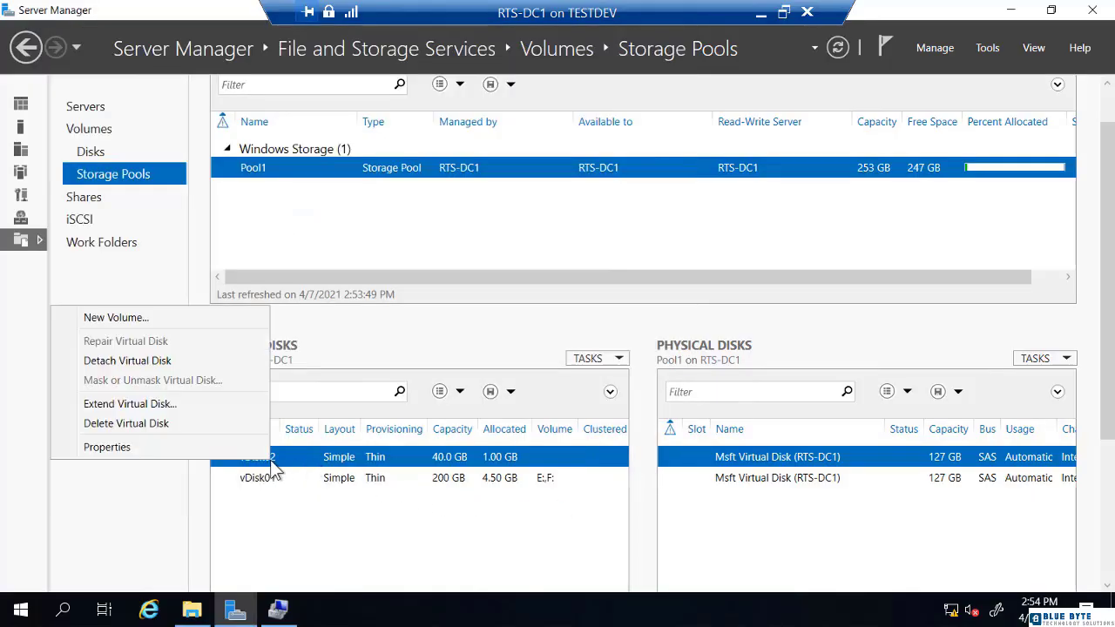
pyautogui.click(179, 317)
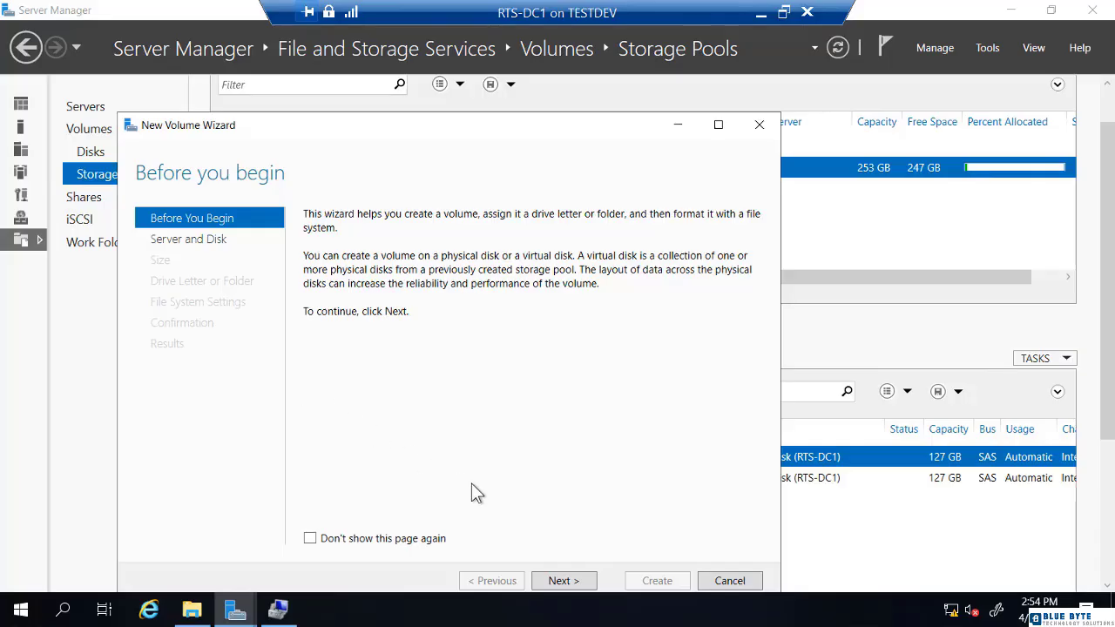
pyautogui.click(563, 582)
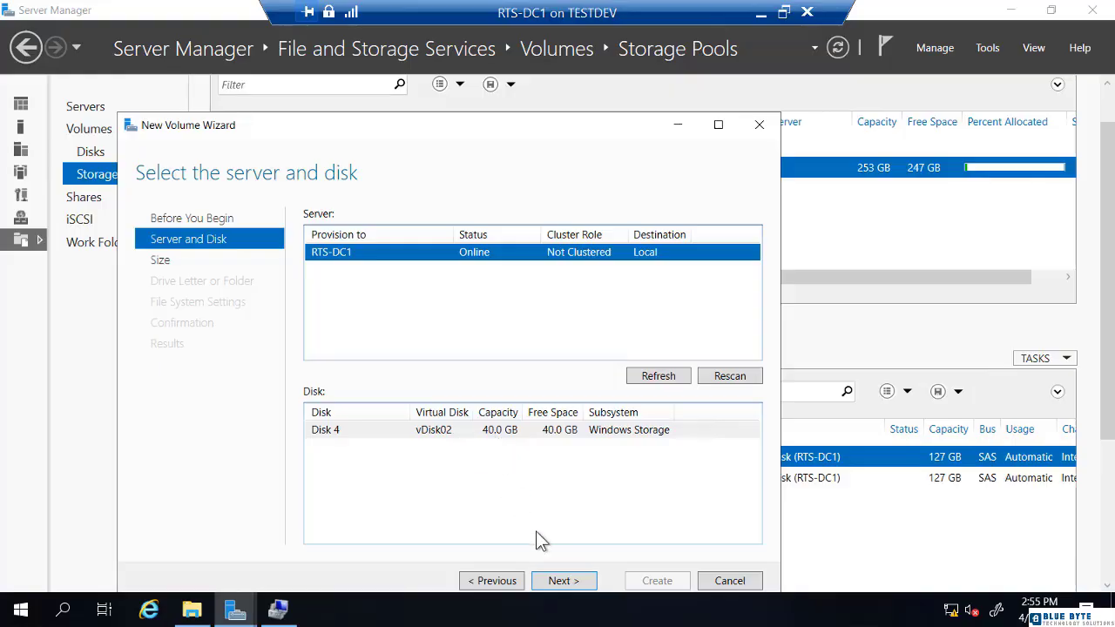
pyautogui.click(566, 582)
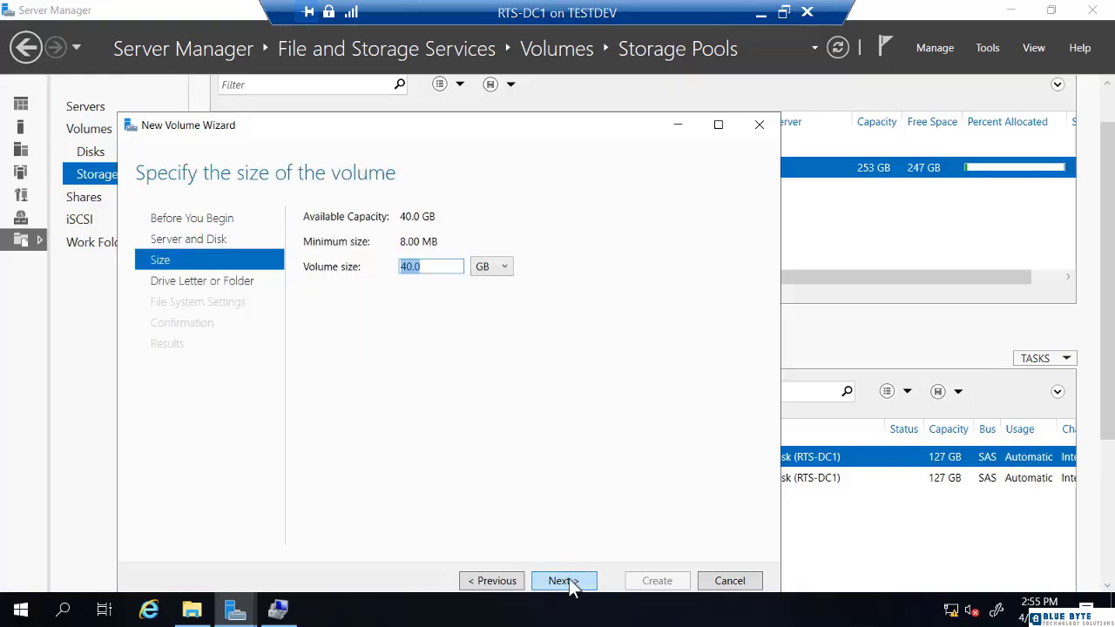
pyautogui.click(566, 581)
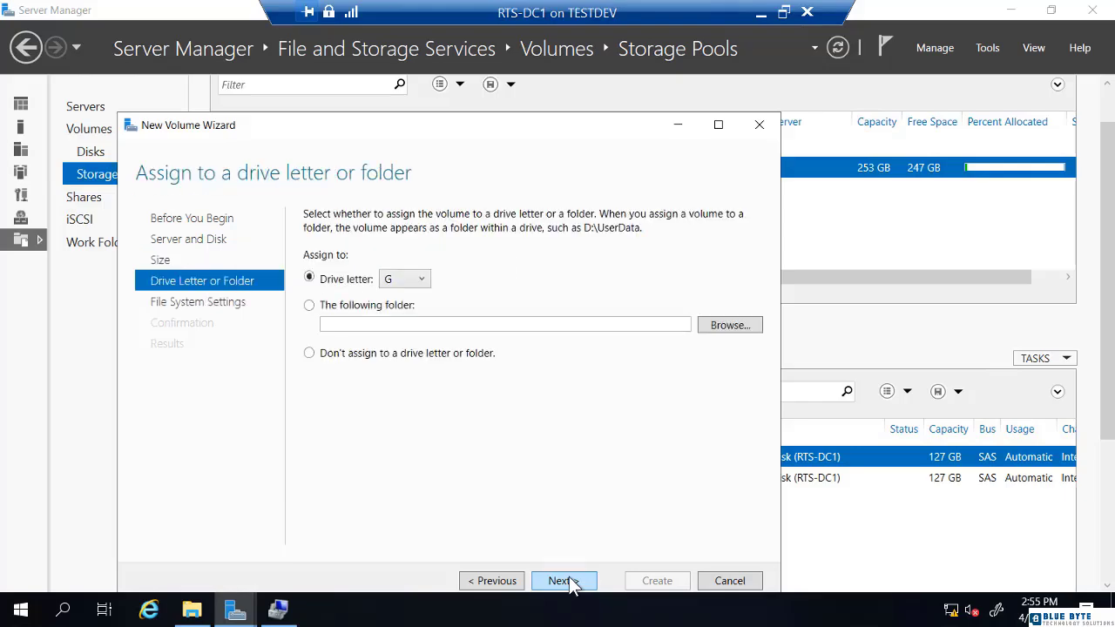
pyautogui.click(565, 581)
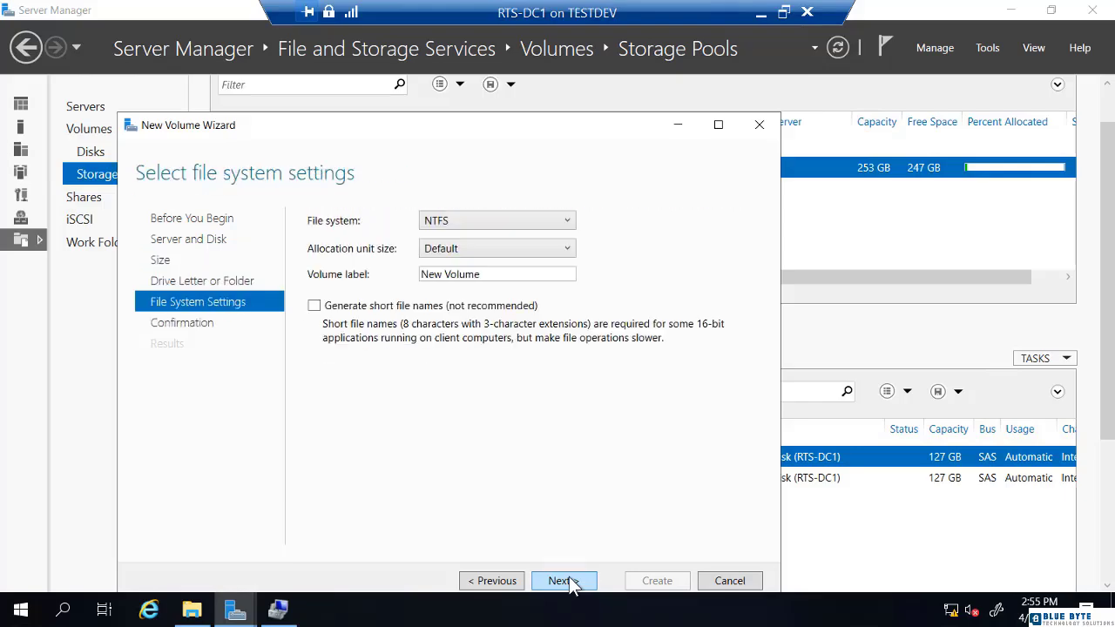
pyautogui.click(477, 218)
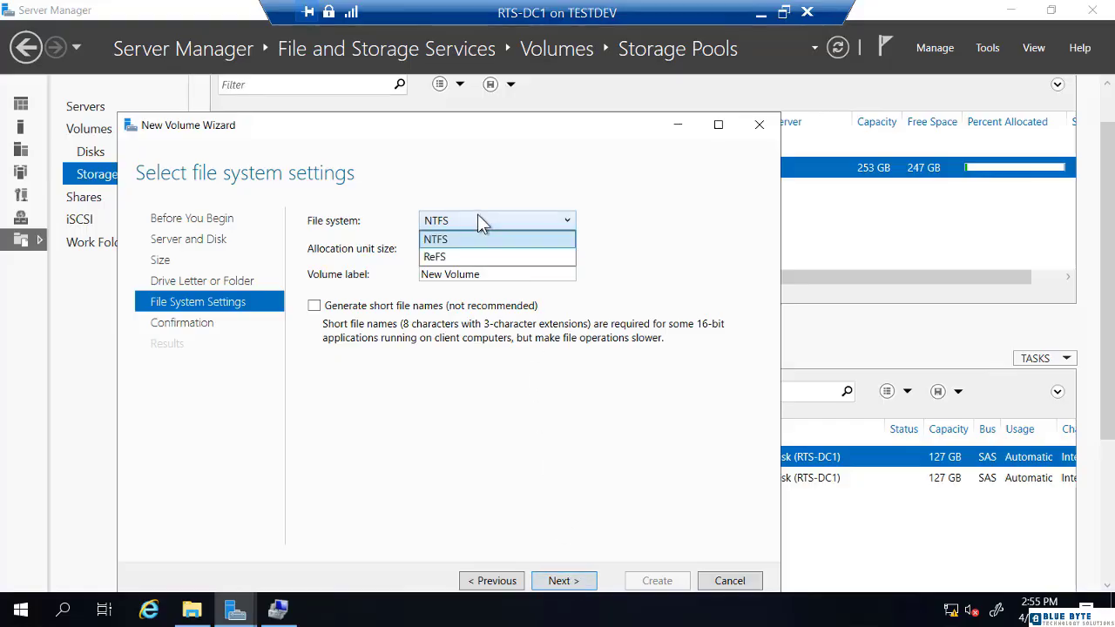
pyautogui.click(478, 218)
pyautogui.click(564, 582)
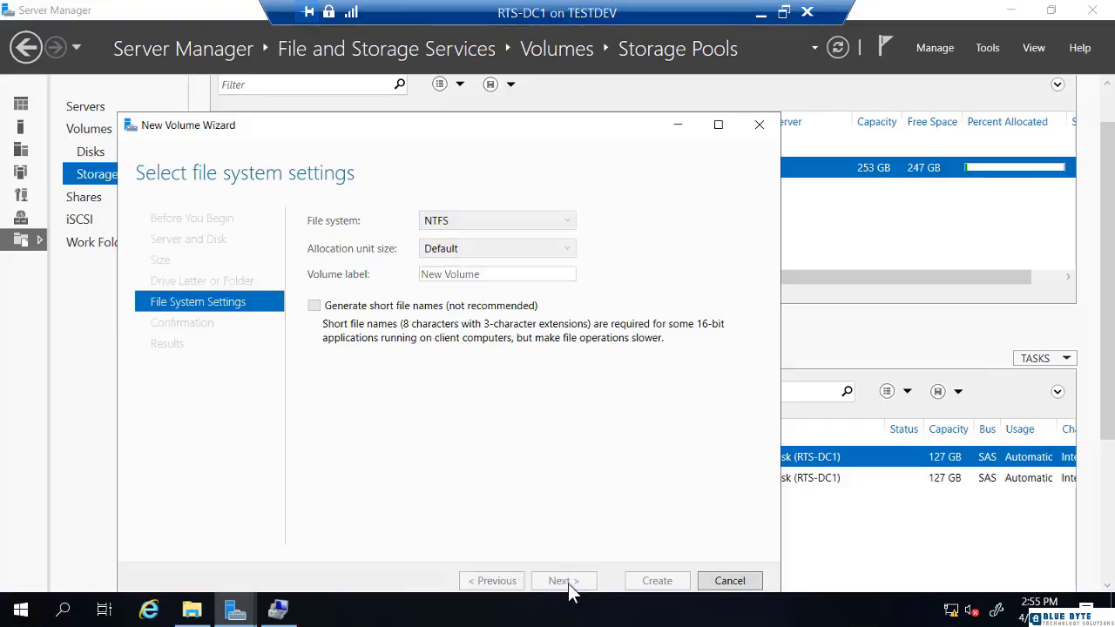
pyautogui.click(653, 581)
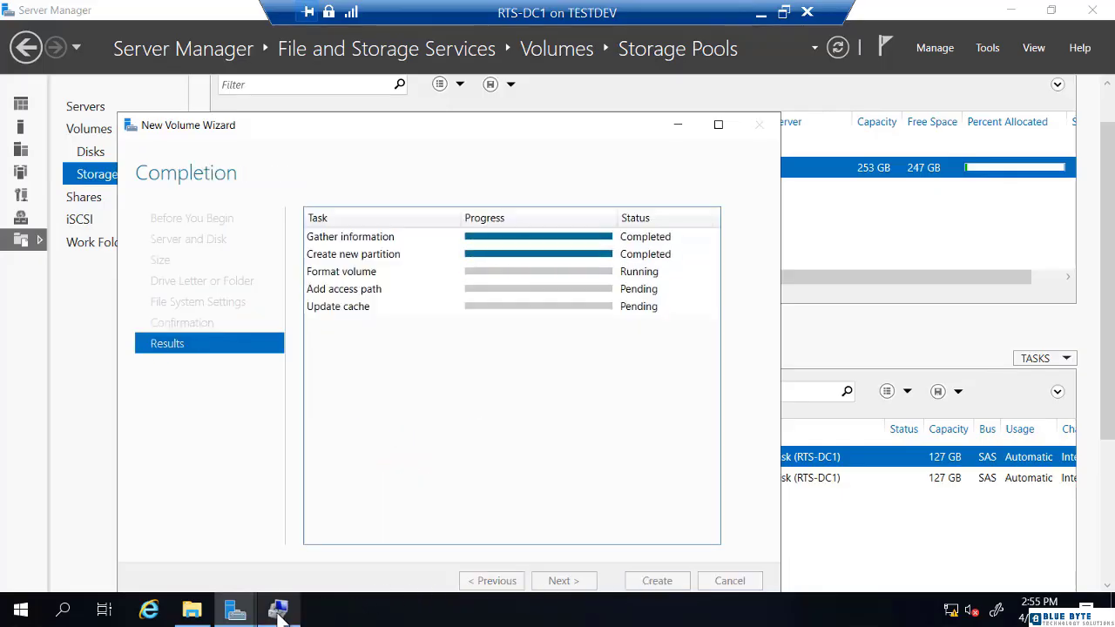
# Bring Computer Management forward and scroll Disk Management down to Disk 4's NTFS G: volume.
pyautogui.moveTo(278, 609)
pyautogui.click(277, 506)
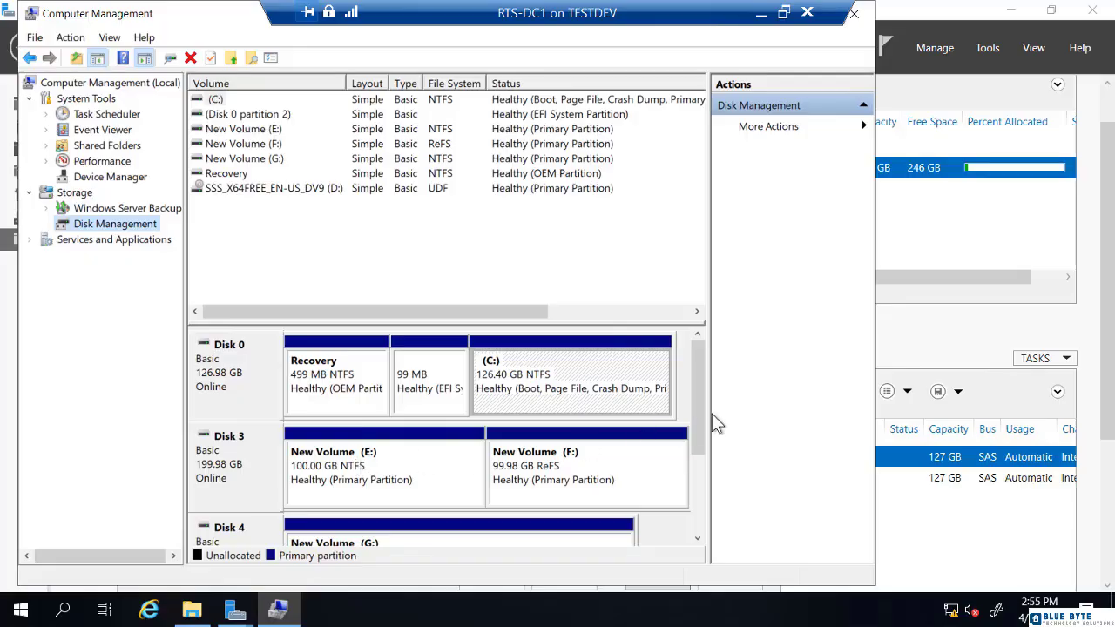
pyautogui.moveTo(696, 430); pyautogui.dragTo(698, 458)
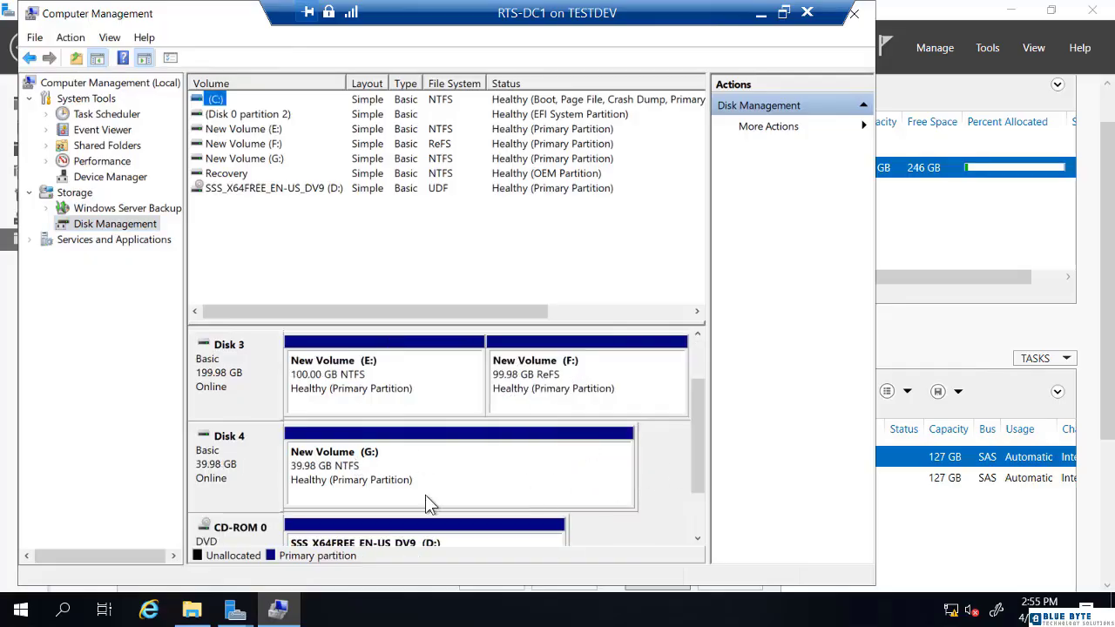